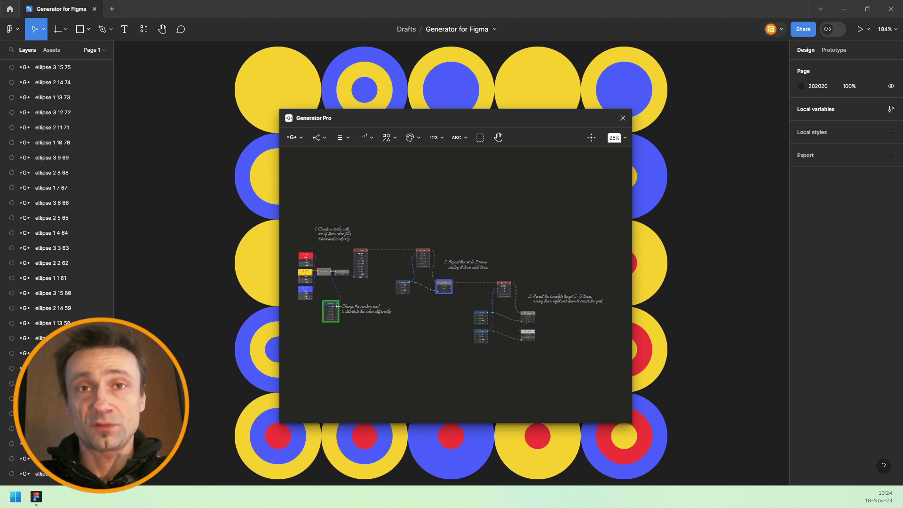
# Step: Browse the plugin's built-in tutorials in the Loops, Shapes and Examples categories, and close the tutorial list
pyautogui.hotkey('shift', '1')
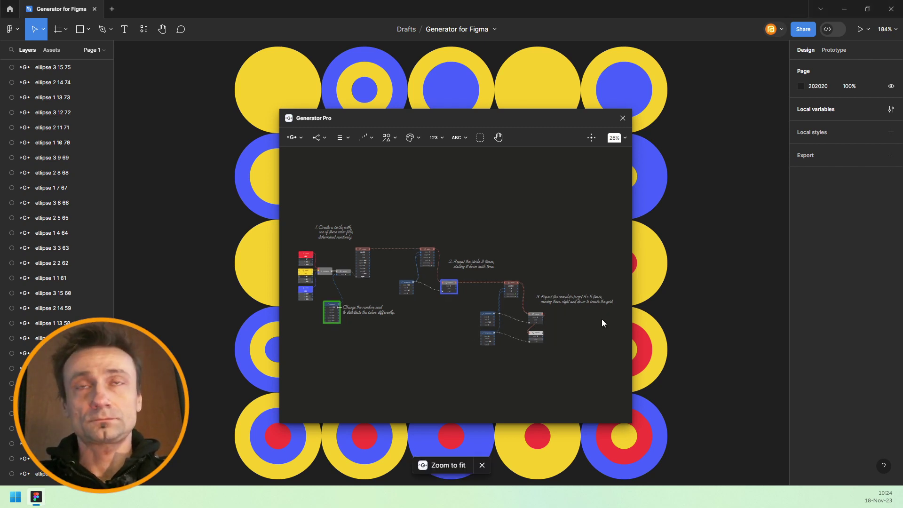
pyautogui.click(293, 140)
pyautogui.moveTo(339, 220)
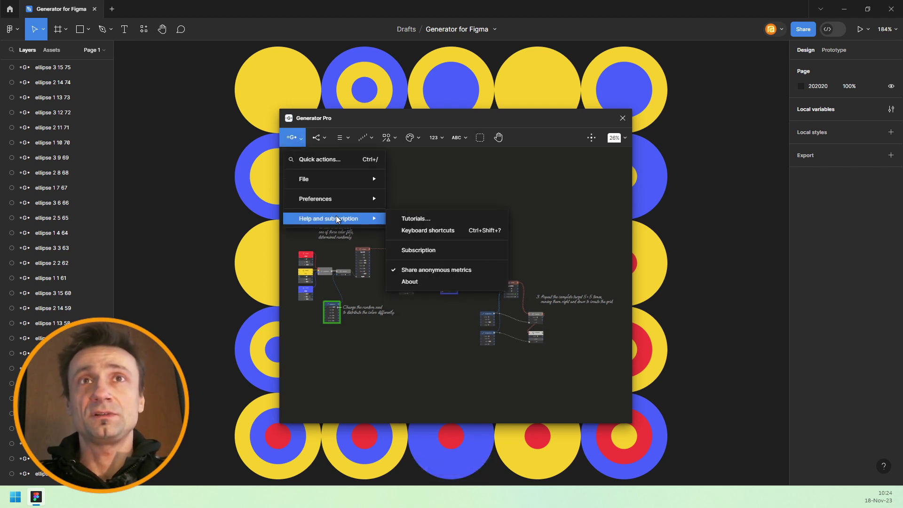
pyautogui.click(441, 219)
pyautogui.click(429, 320)
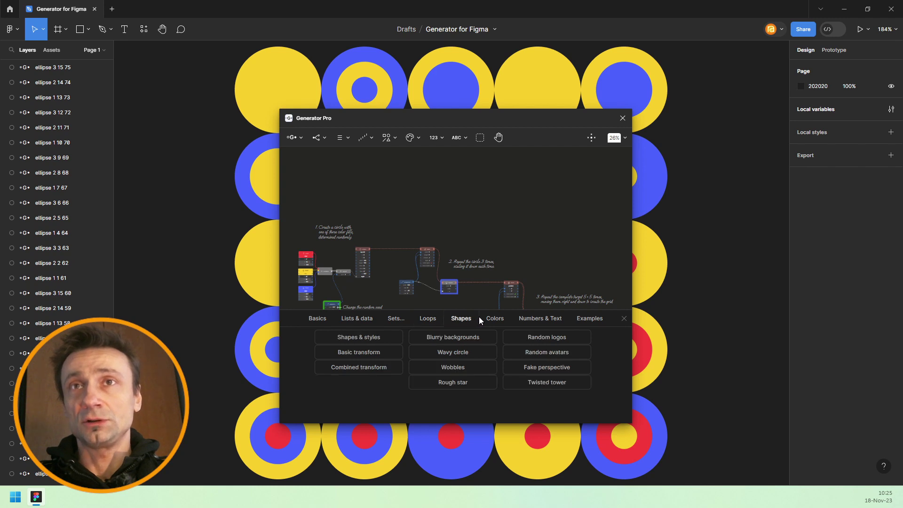
pyautogui.click(591, 316)
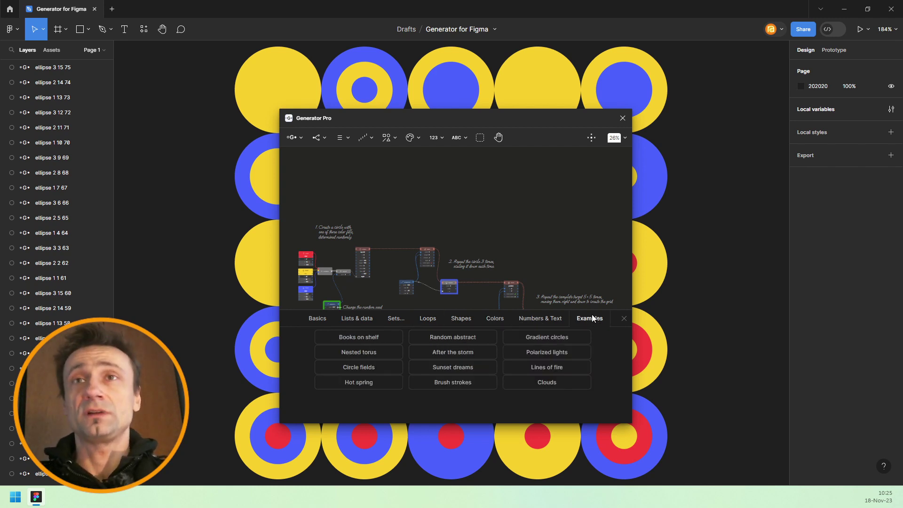
pyautogui.click(624, 318)
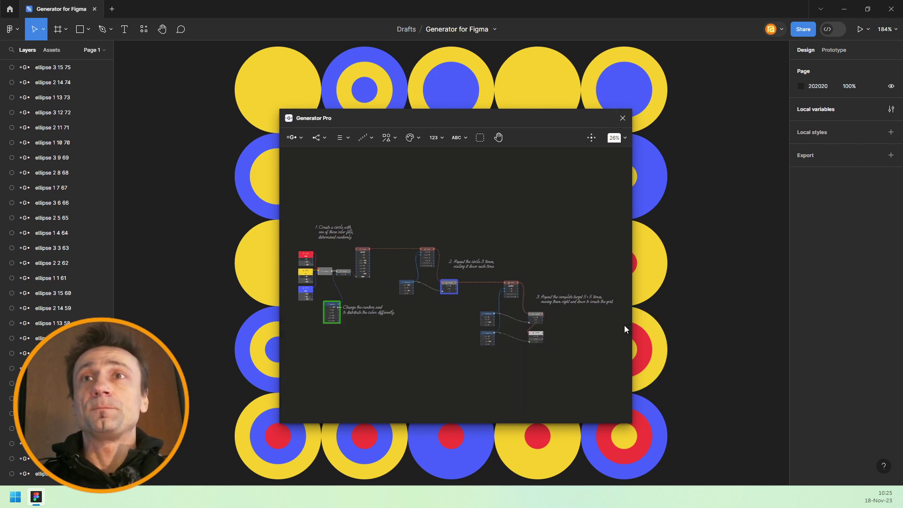
# Step: Move the Generator Pro window aside and reposition the canvas so the whole circle grid sits beside it
pyautogui.moveTo(533, 123); pyautogui.dragTo(286, 99)
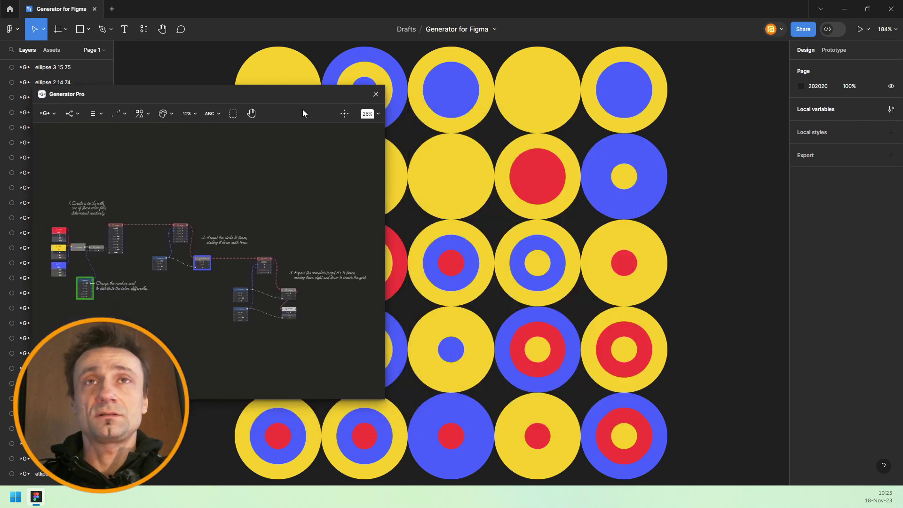
pyautogui.moveTo(431, 250); pyautogui.dragTo(558, 228)
pyautogui.scroll(-6, 570, 195)
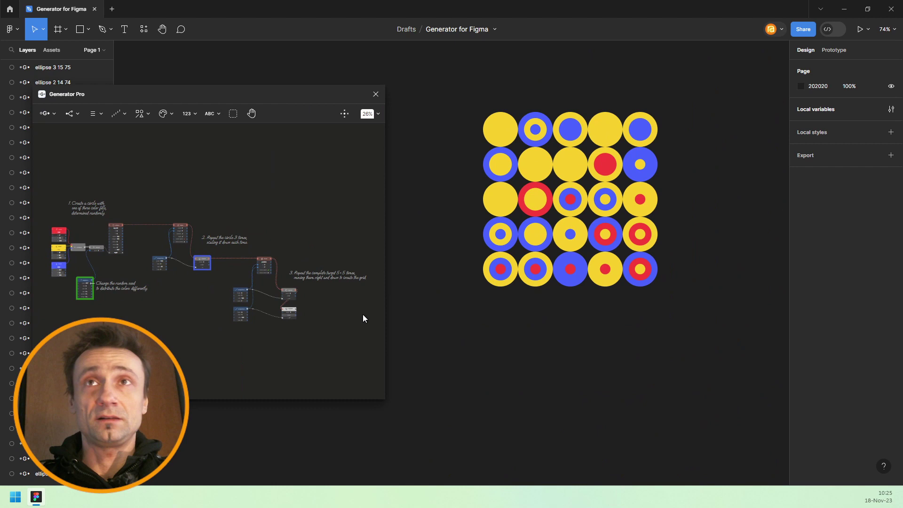
pyautogui.moveTo(584, 278); pyautogui.dragTo(582, 235)
# Step: Set the count of the last repeat node in the graph to 10
pyautogui.scroll(5, 278, 303)
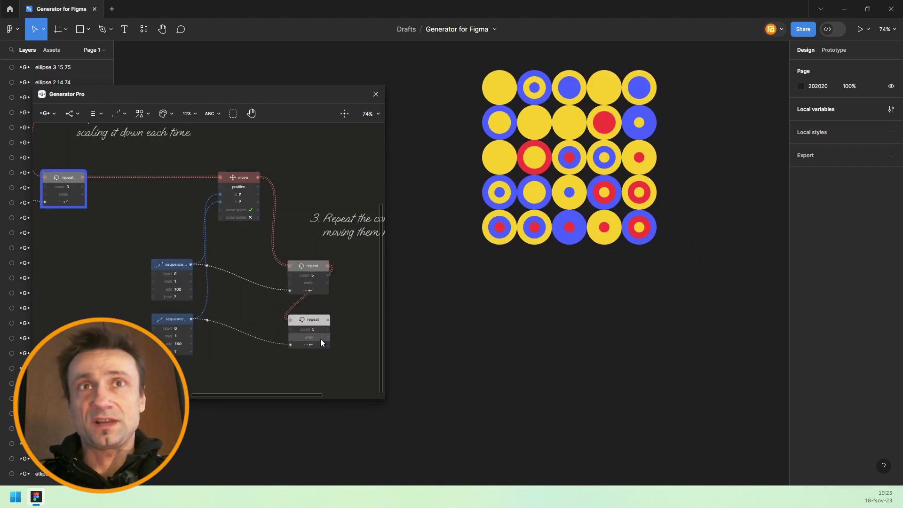
pyautogui.moveTo(309, 338); pyautogui.dragTo(294, 318)
pyautogui.scroll(3, 293, 318)
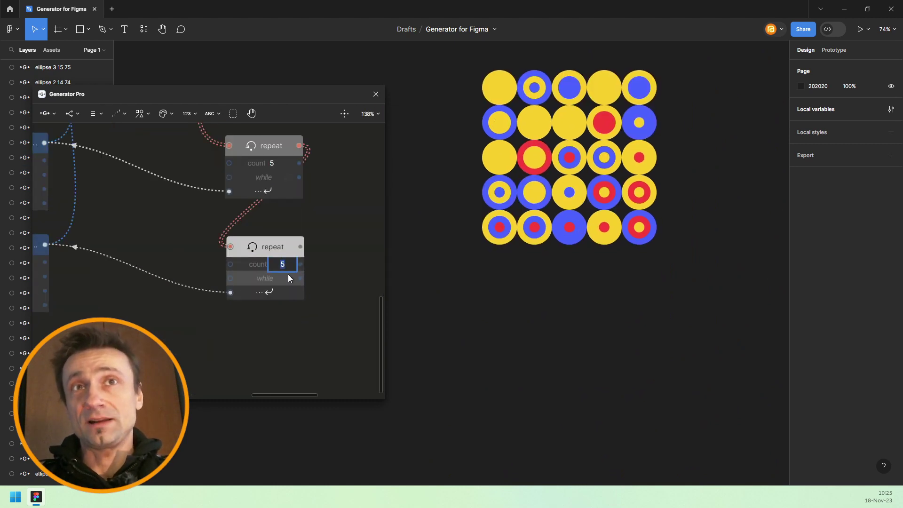
pyautogui.write('10')
pyautogui.press('Return')
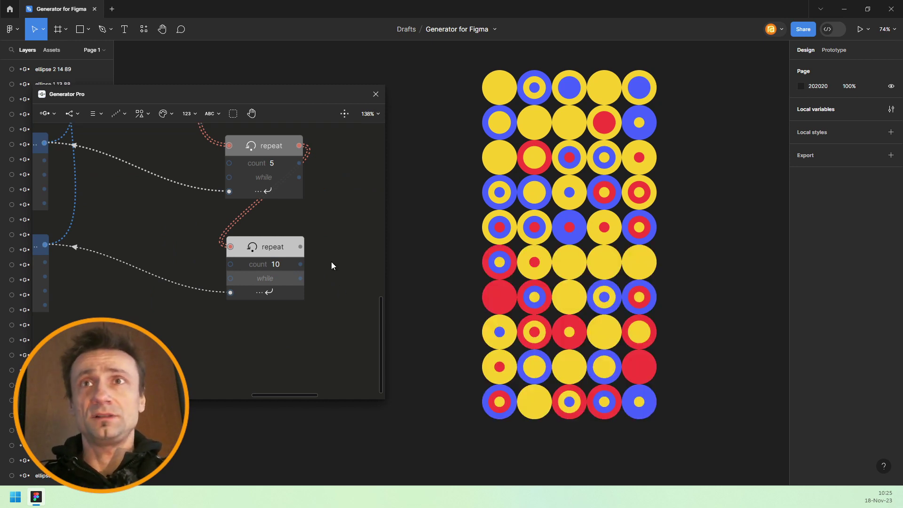
# Step: Change the seed of the random node that distributes the circle colors to 398
pyautogui.scroll(-8, 343, 246)
pyautogui.moveTo(172, 213); pyautogui.dragTo(281, 262)
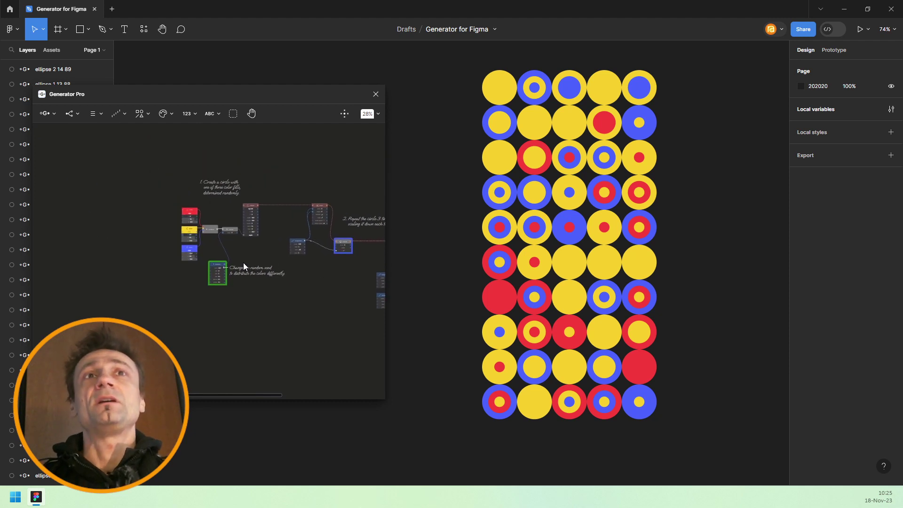
pyautogui.scroll(8, 221, 279)
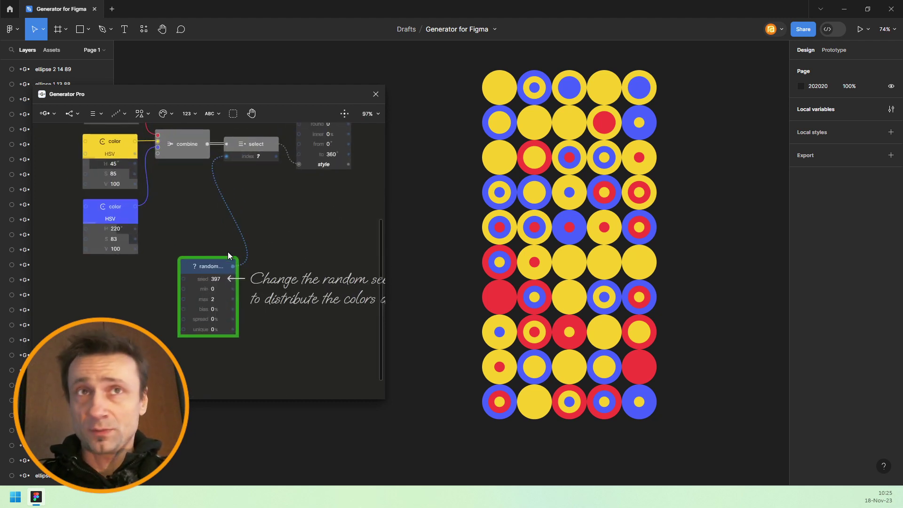
pyautogui.moveTo(220, 275); pyautogui.dragTo(222, 277)
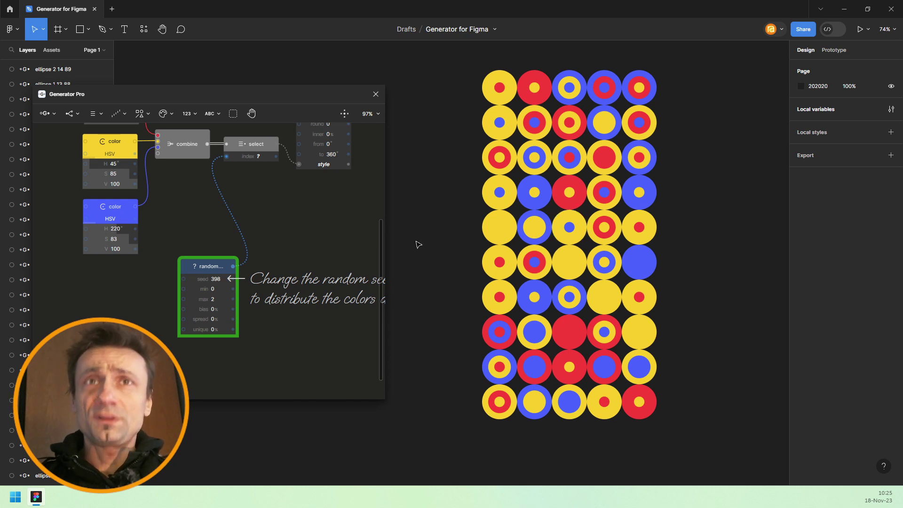
# Step: Duplicate the entire generated circle grid and place the copy beside the original on the canvas
pyautogui.scroll(-3, 440, 245)
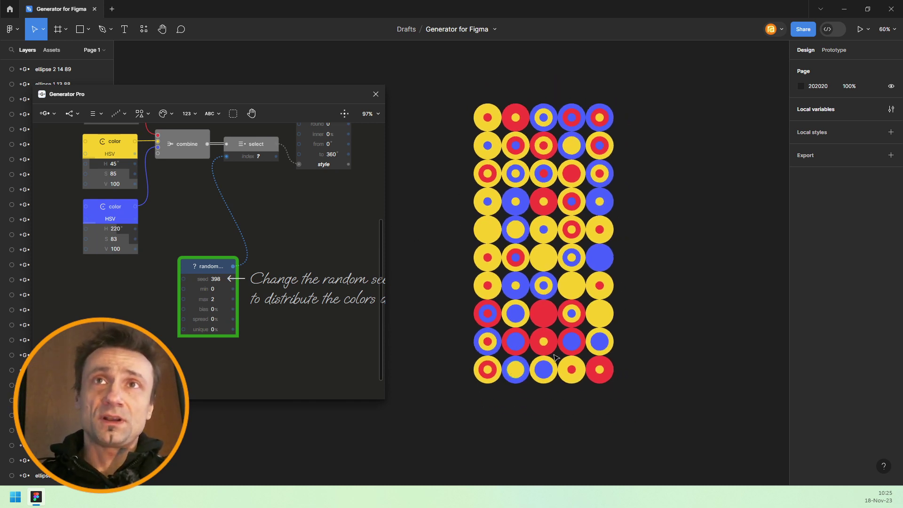
pyautogui.moveTo(650, 272); pyautogui.dragTo(596, 278)
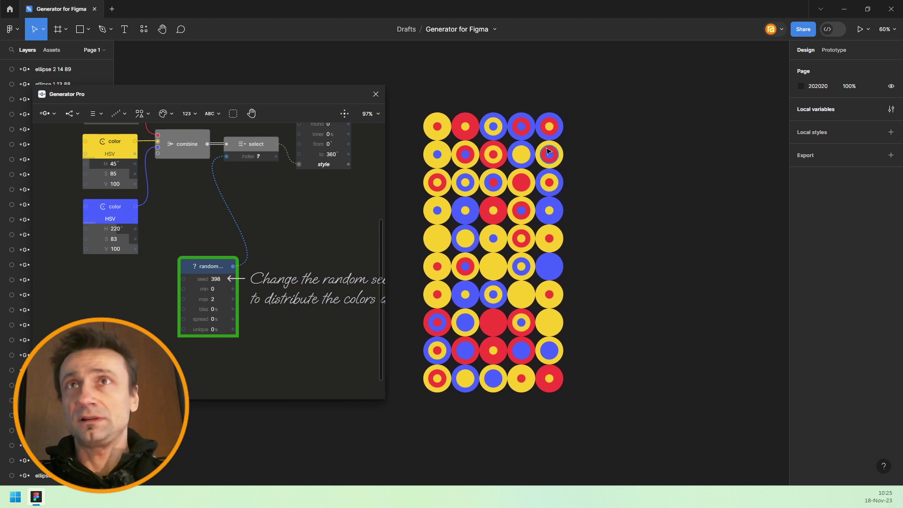
pyautogui.moveTo(411, 78); pyautogui.dragTo(640, 445)
pyautogui.moveTo(522, 268); pyautogui.dragTo(684, 269)
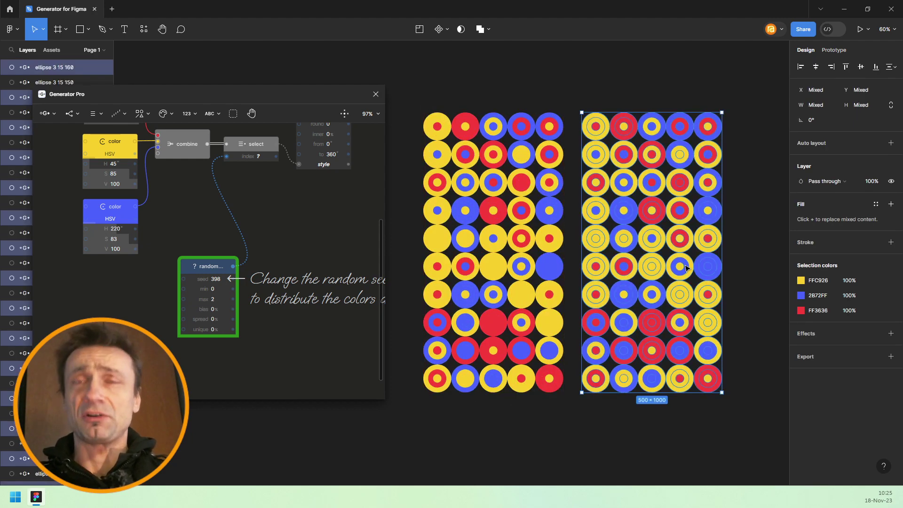
pyautogui.click(553, 451)
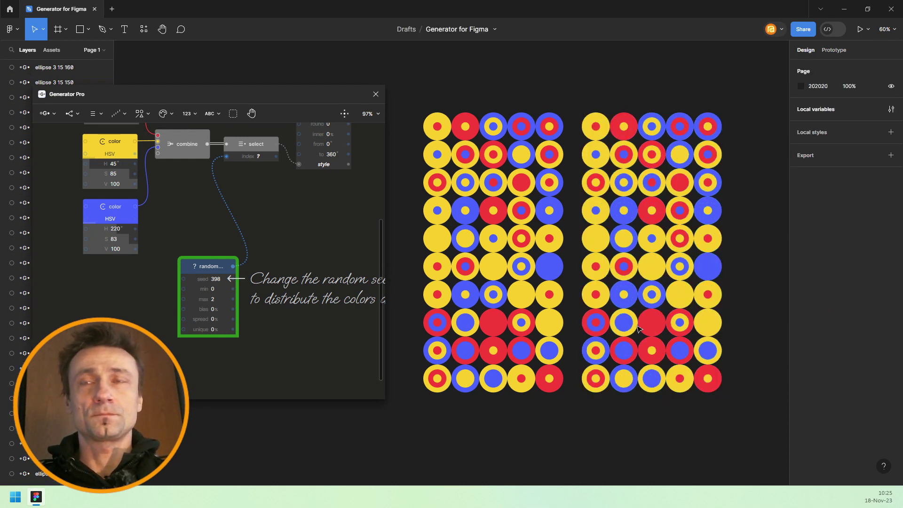
# Step: Delete all nodes and notes from the generator graph and shift the plugin window slightly
pyautogui.hotkey('ctrl', 'a')
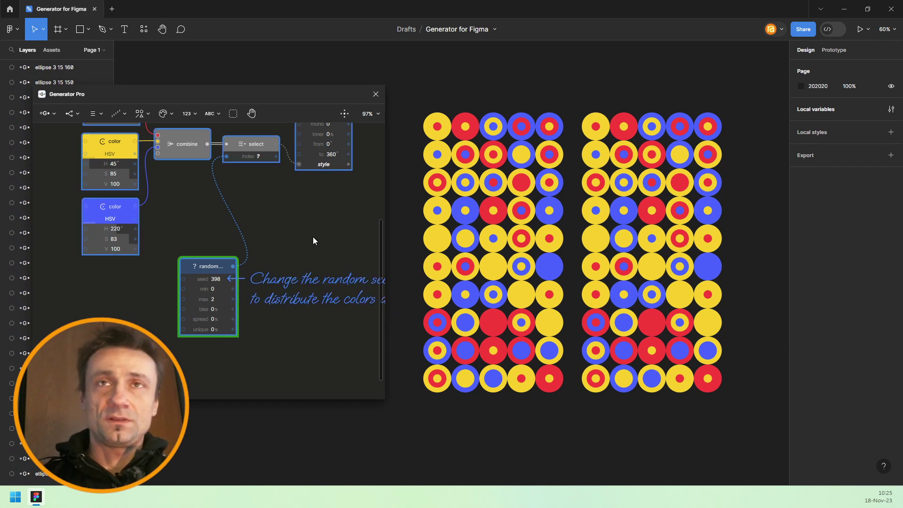
pyautogui.press('Delete')
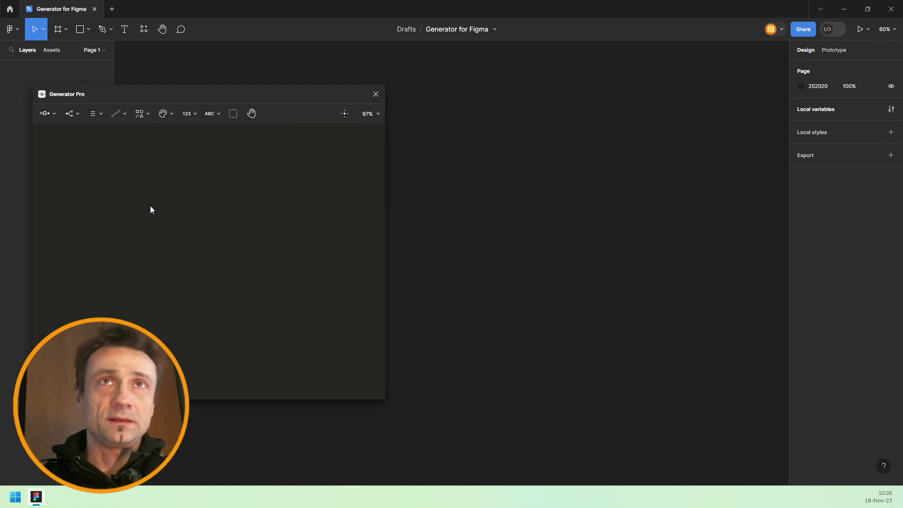
pyautogui.moveTo(209, 98); pyautogui.dragTo(243, 120)
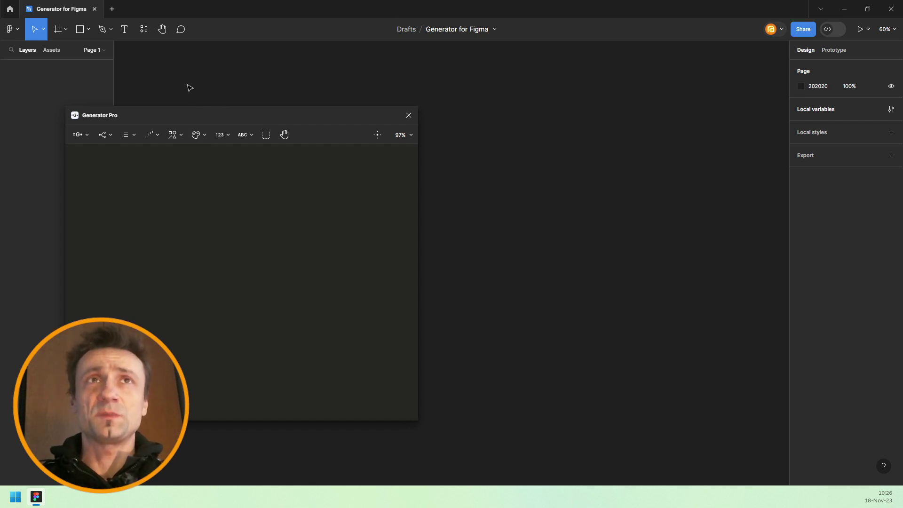
pyautogui.moveTo(233, 112)
pyautogui.mouseDown()
pyautogui.moveTo(227, 107)
pyautogui.moveTo(238, 114)
pyautogui.mouseUp()
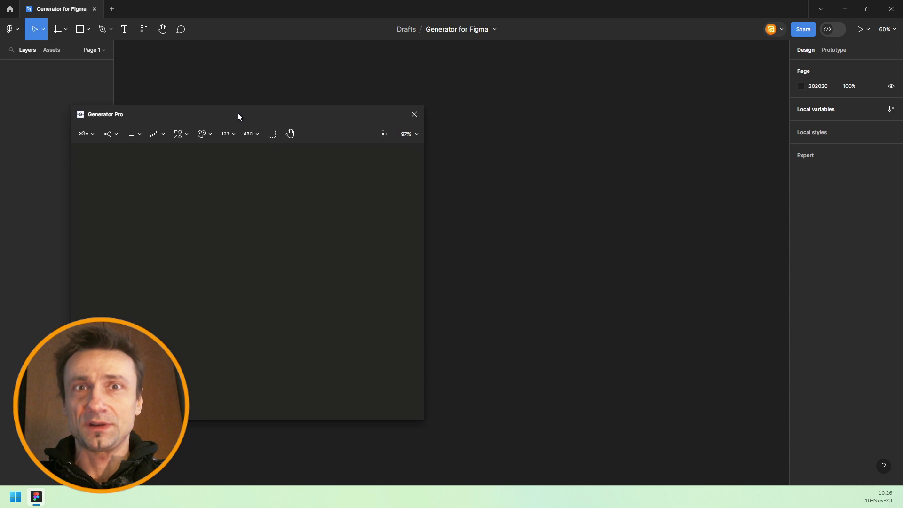
# Step: Draw a square about 502 × 502 on the canvas and give it a red FF0000 inside stroke about 48 wide
pyautogui.click(81, 30)
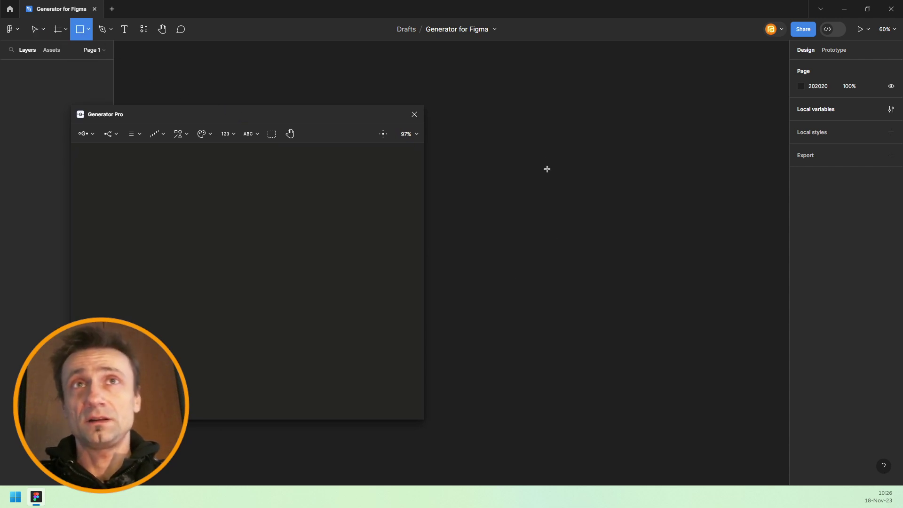
pyautogui.moveTo(513, 142); pyautogui.dragTo(648, 284)
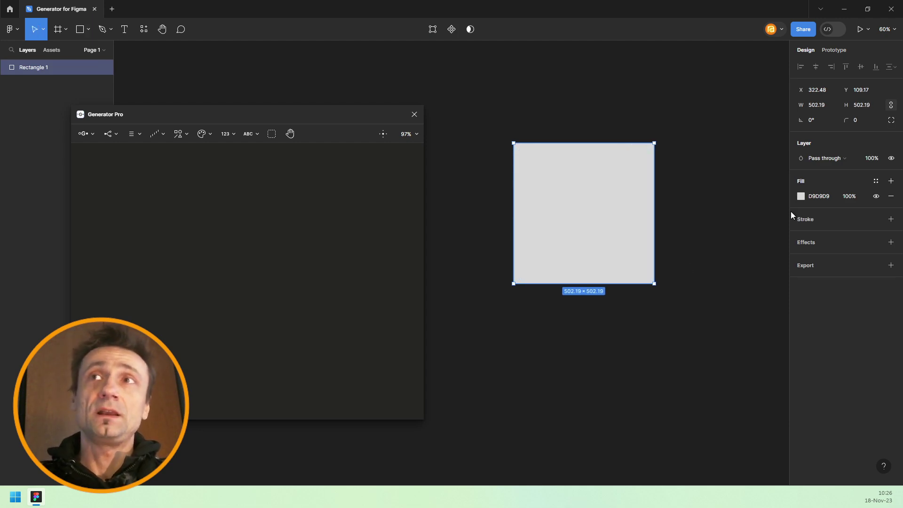
pyautogui.click(891, 219)
pyautogui.moveTo(846, 249); pyautogui.dragTo(889, 250)
pyautogui.click(801, 234)
pyautogui.moveTo(767, 279); pyautogui.dragTo(803, 220)
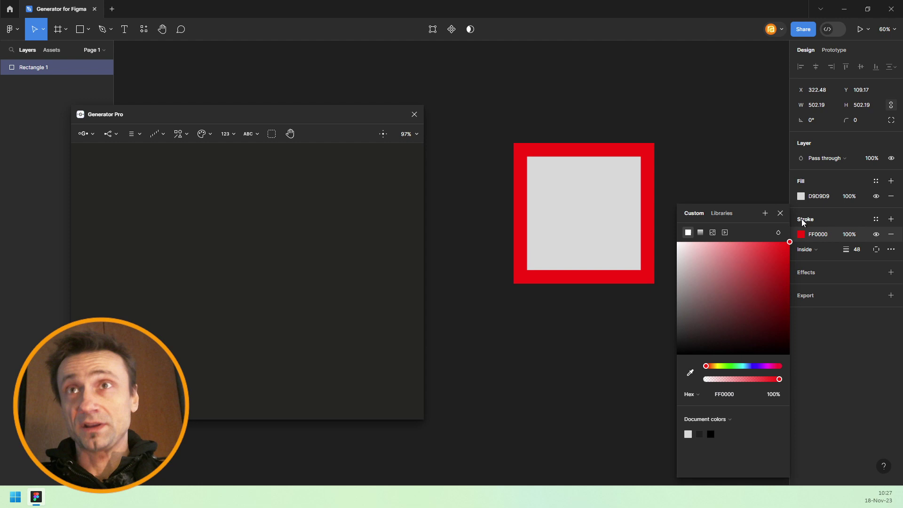
# Step: Change the square's stroke from solid to a linear gradient, deselect the square and move it away from the plugin window's view
pyautogui.click(704, 233)
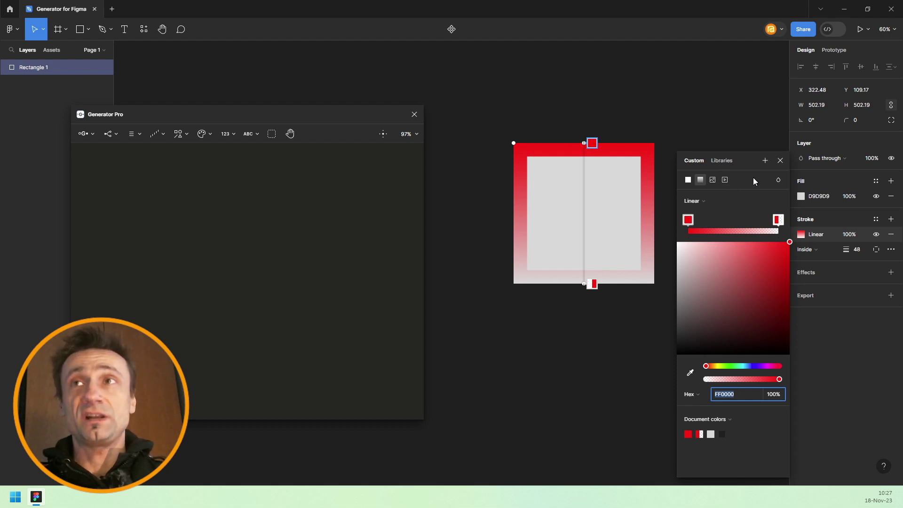
pyautogui.click(779, 162)
pyautogui.click(619, 363)
pyautogui.moveTo(584, 363); pyautogui.dragTo(679, 382)
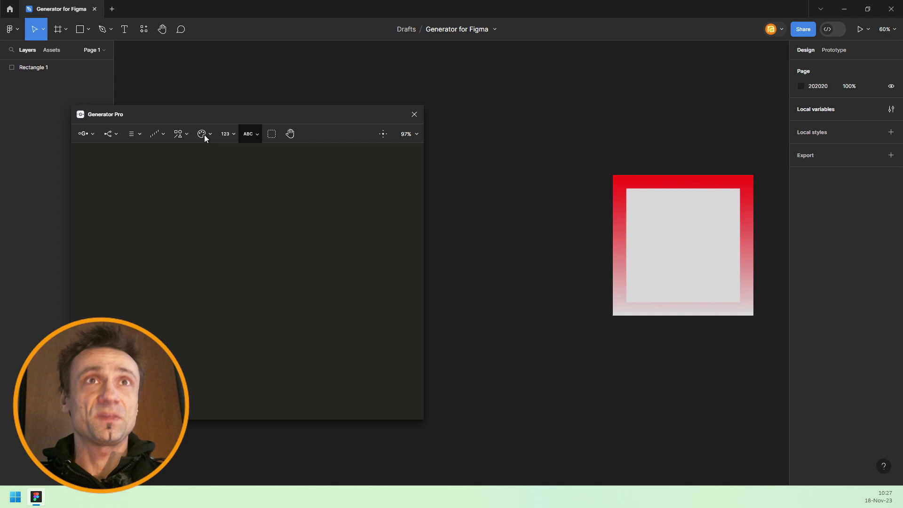
# Step: Add an ellipse shape node to the empty generator graph
pyautogui.click(180, 135)
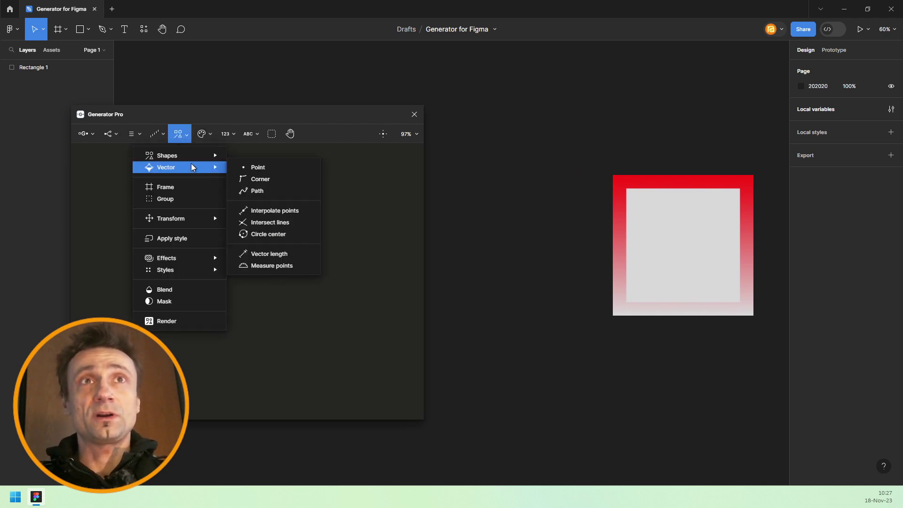
pyautogui.moveTo(220, 157)
pyautogui.click(270, 190)
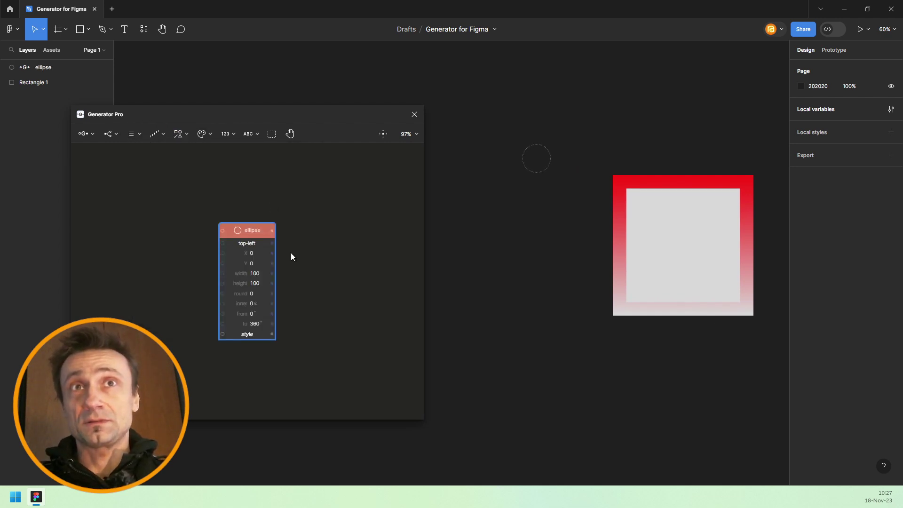
# Step: Inspect the generated ellipse's default stroke settings and how its outline weight behaves at different zoom levels
pyautogui.scroll(3, 512, 256)
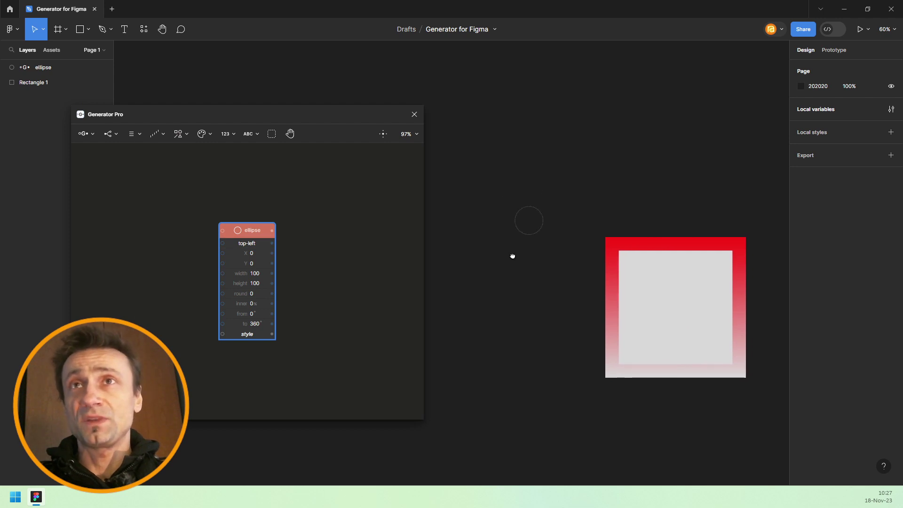
pyautogui.keyDown('ctrl'); pyautogui.scroll(3, 534, 224); pyautogui.keyUp('ctrl')
pyautogui.keyDown('ctrl'); pyautogui.scroll(5, 525, 217); pyautogui.keyUp('ctrl')
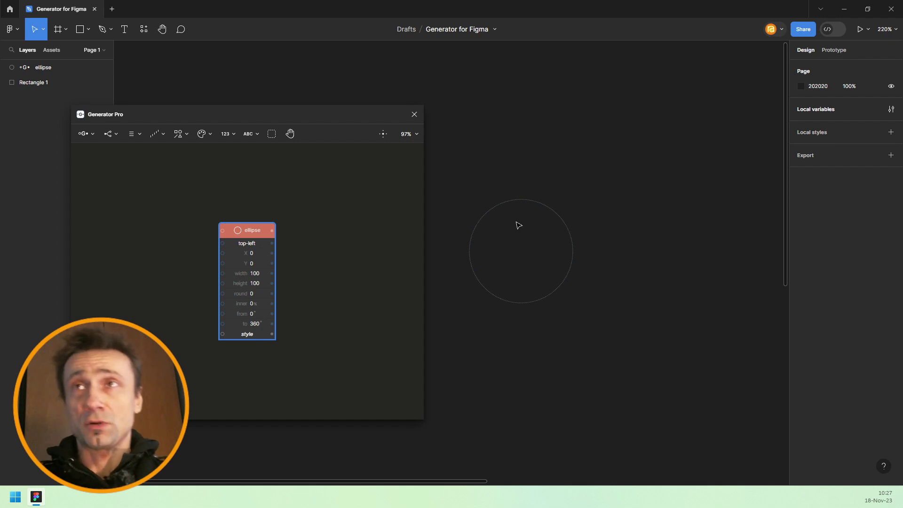
pyautogui.click(554, 214)
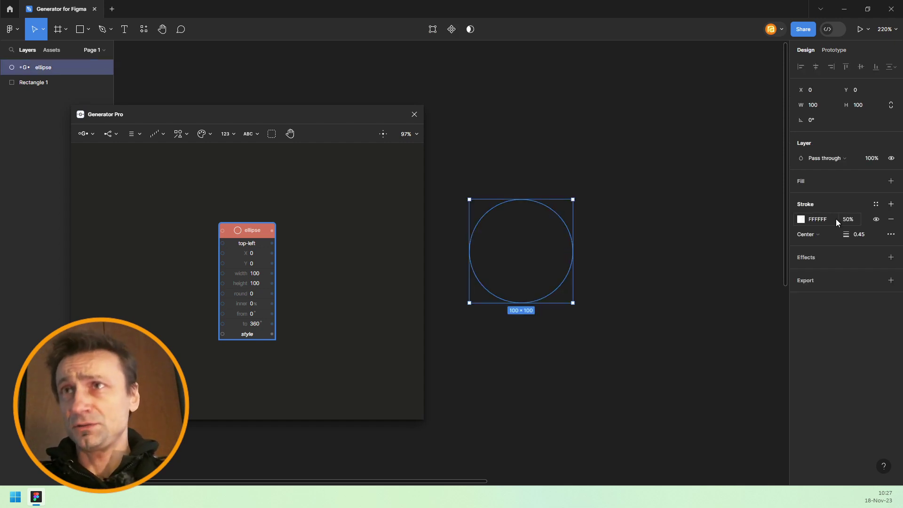
pyautogui.scroll(3, 514, 258)
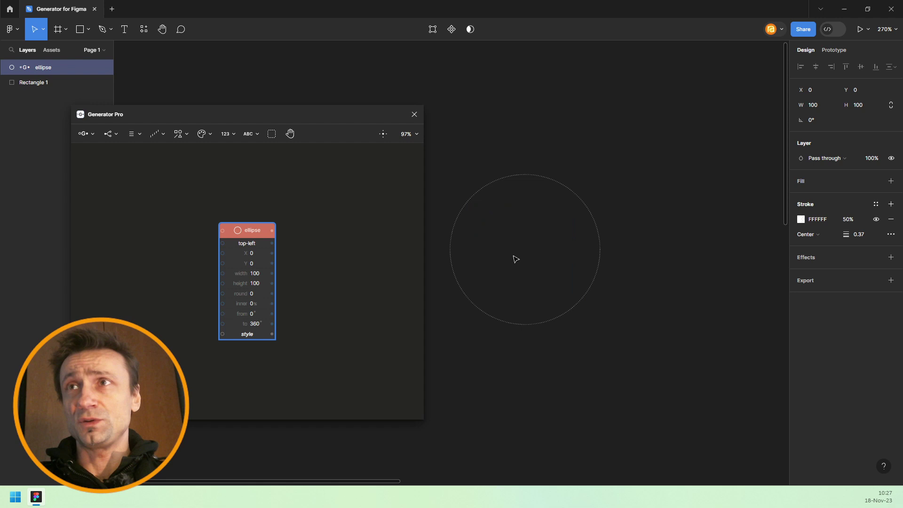
pyautogui.scroll(-4, 542, 297)
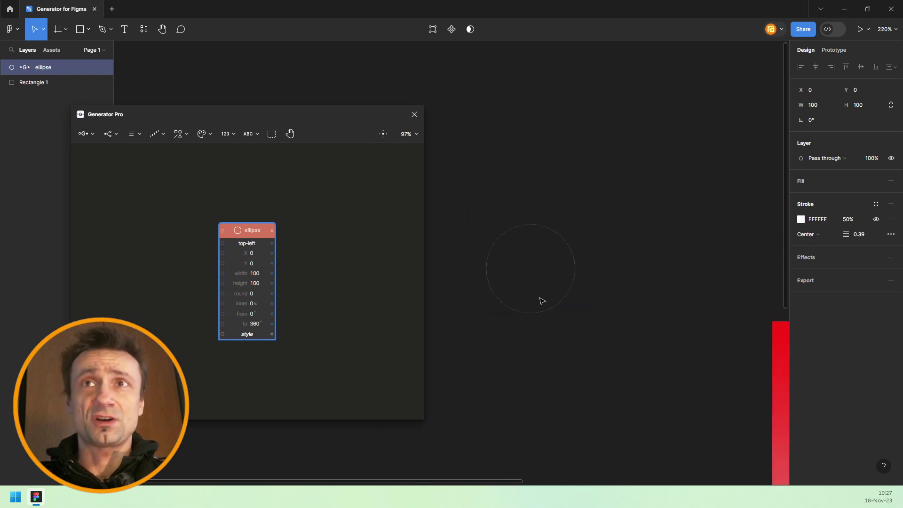
pyautogui.click(621, 333)
pyautogui.scroll(-5, 536, 265)
pyautogui.scroll(5, 541, 276)
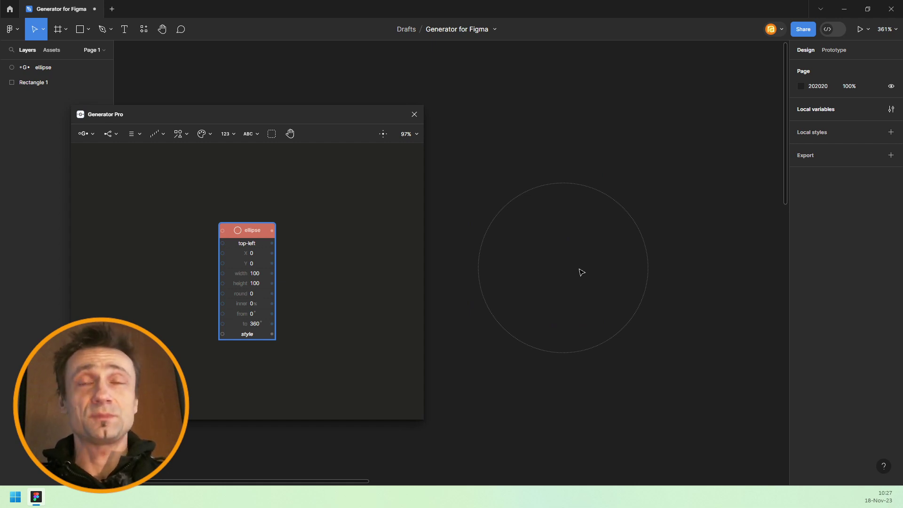
pyautogui.scroll(-2, 572, 268)
# Step: Add a color node with D9D9D9 and connect its output to the ellipse node's style input
pyautogui.click(201, 134)
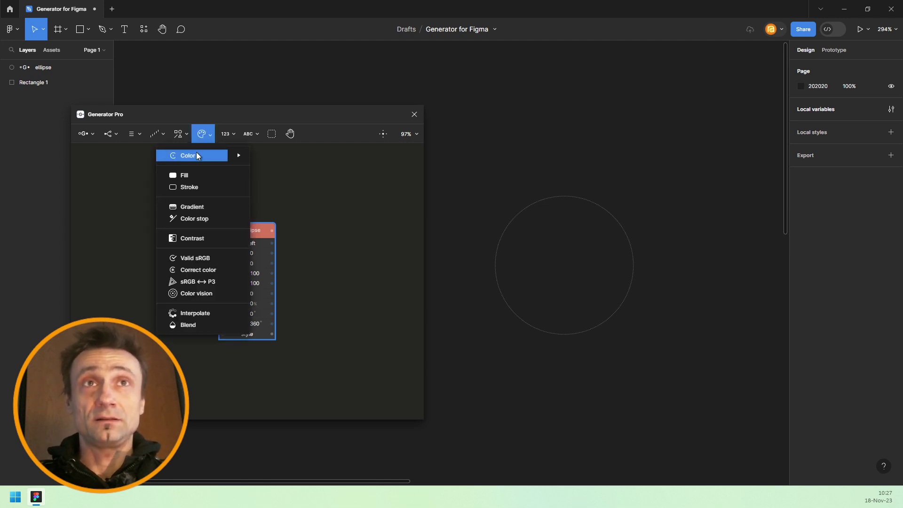
pyautogui.click(195, 155)
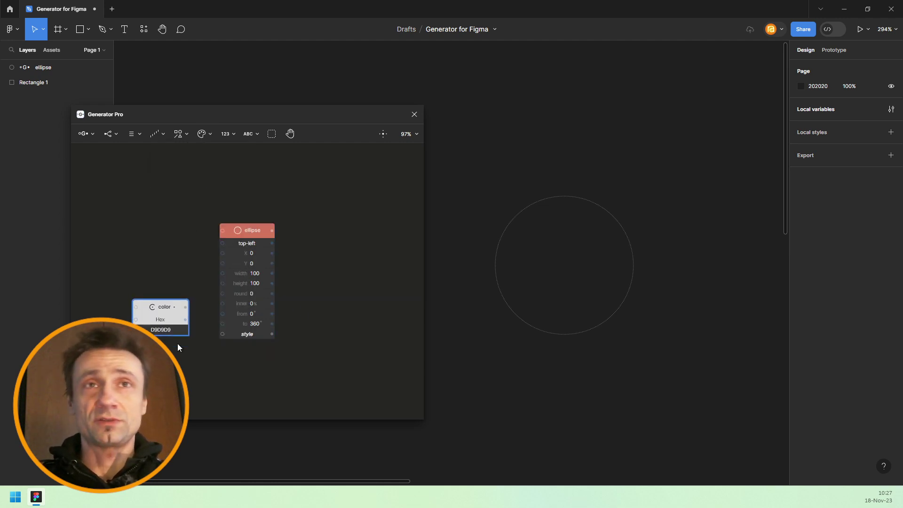
pyautogui.scroll(2, 207, 336)
pyautogui.moveTo(196, 336); pyautogui.dragTo(271, 338)
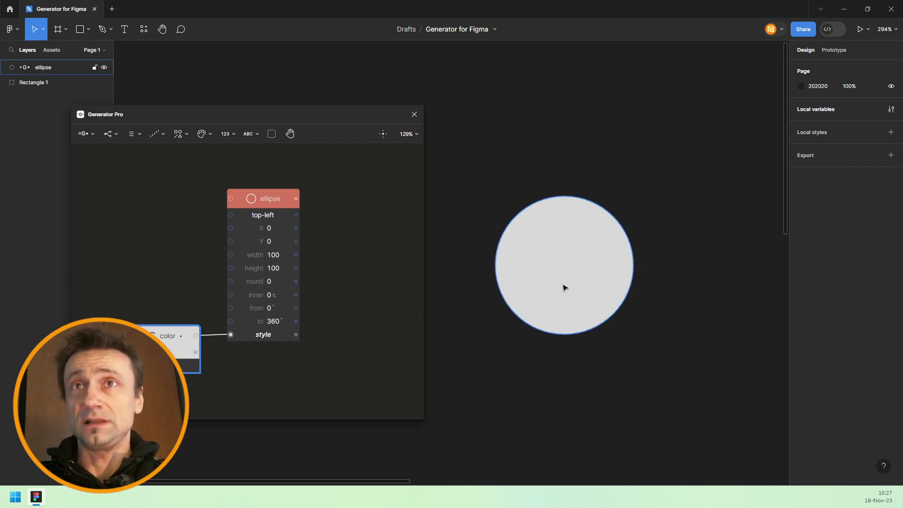
# Step: Select the generated ellipse on the canvas to examine its fill and size properties, then deselect it
pyautogui.scroll(-3, 556, 288)
pyautogui.moveTo(571, 254); pyautogui.dragTo(504, 208)
pyautogui.click(522, 243)
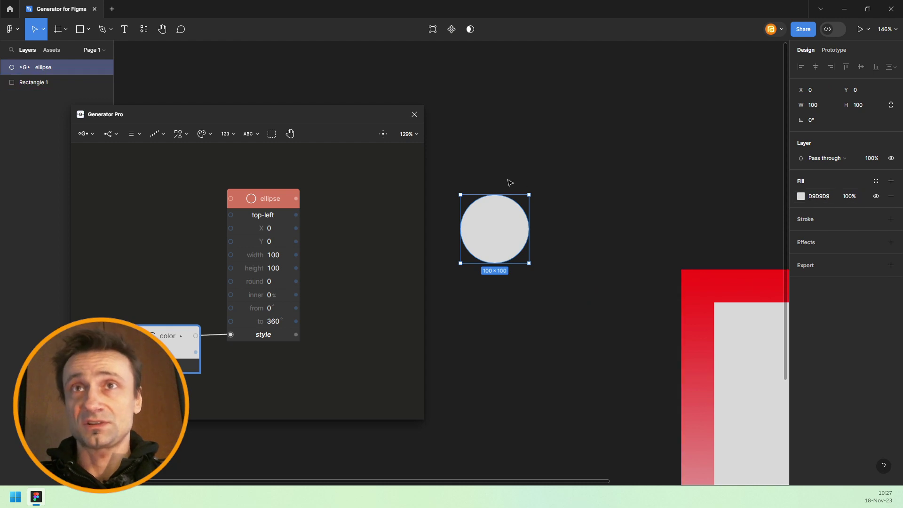
pyautogui.click(609, 281)
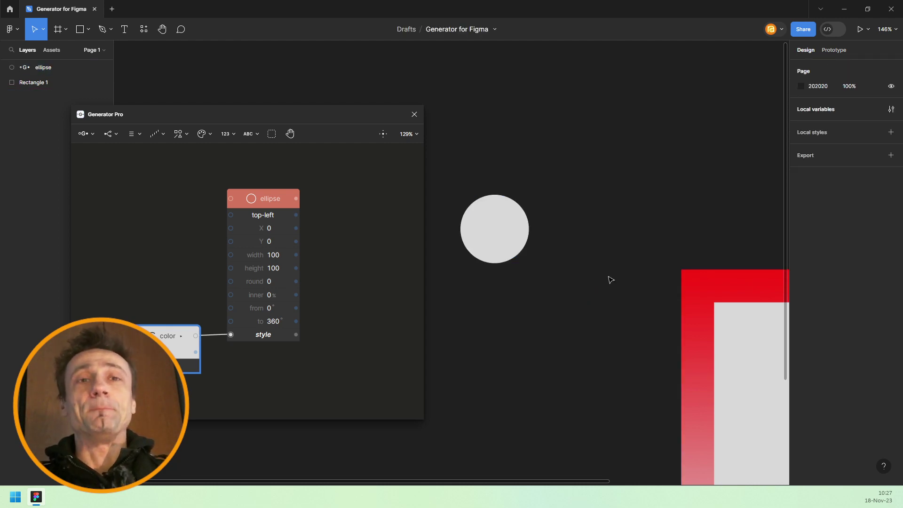
pyautogui.scroll(-3, 478, 75)
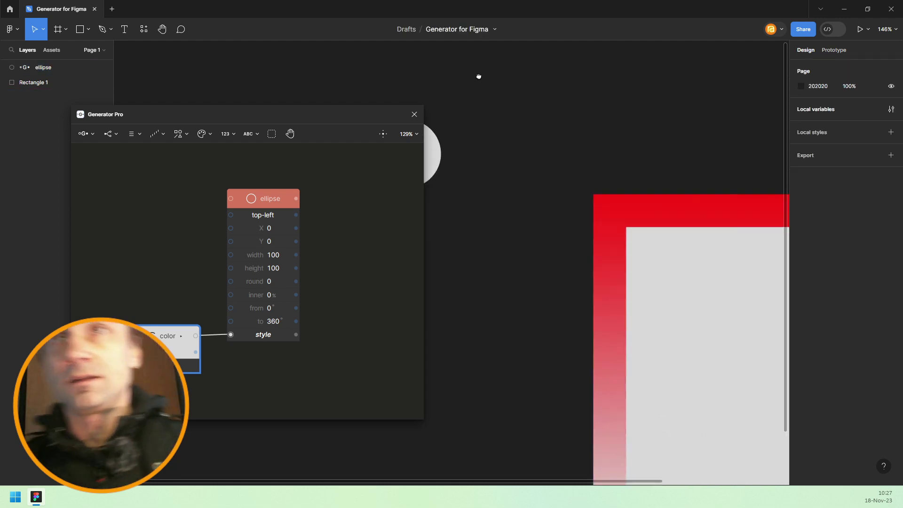
pyautogui.keyDown('ctrl'); pyautogui.scroll(-4, 508, 155); pyautogui.keyUp('ctrl')
pyautogui.moveTo(517, 160); pyautogui.dragTo(539, 185)
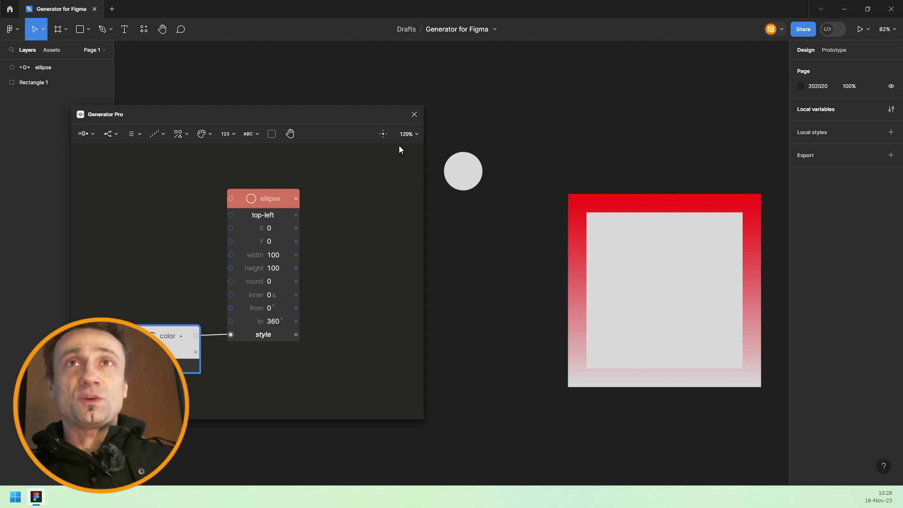
# Step: Close the Generator Pro window and run the plugin again to restore its graph
pyautogui.click(416, 113)
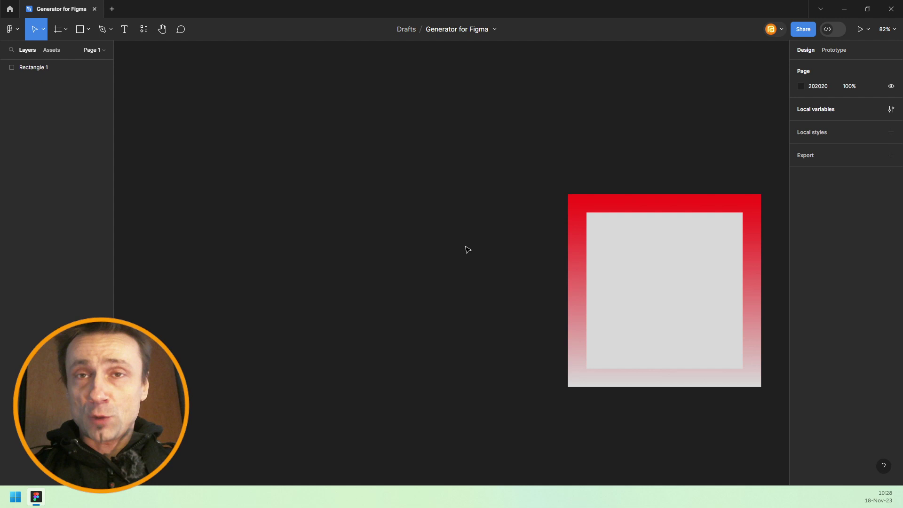
pyautogui.hotkey('ctrl', 'alt', 'p')
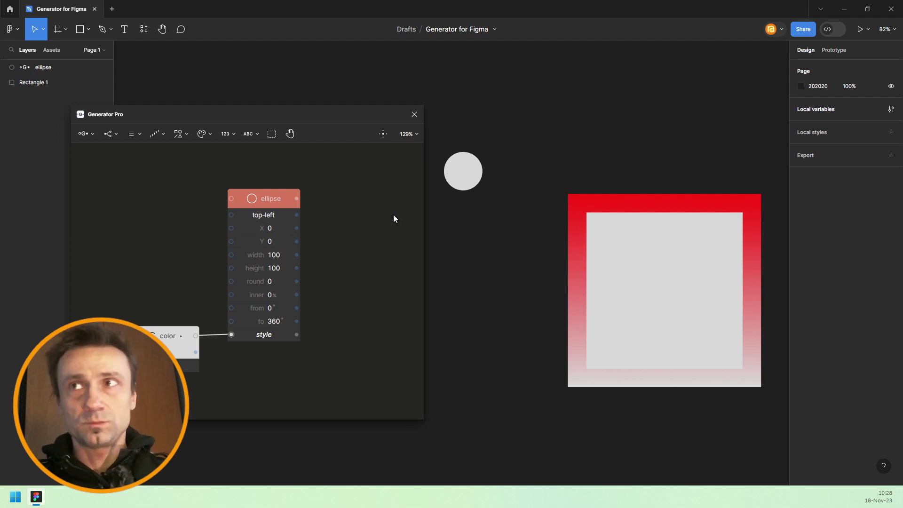
# Step: Delete the connected color and ellipse nodes from the generator graph
pyautogui.moveTo(357, 251); pyautogui.dragTo(360, 260)
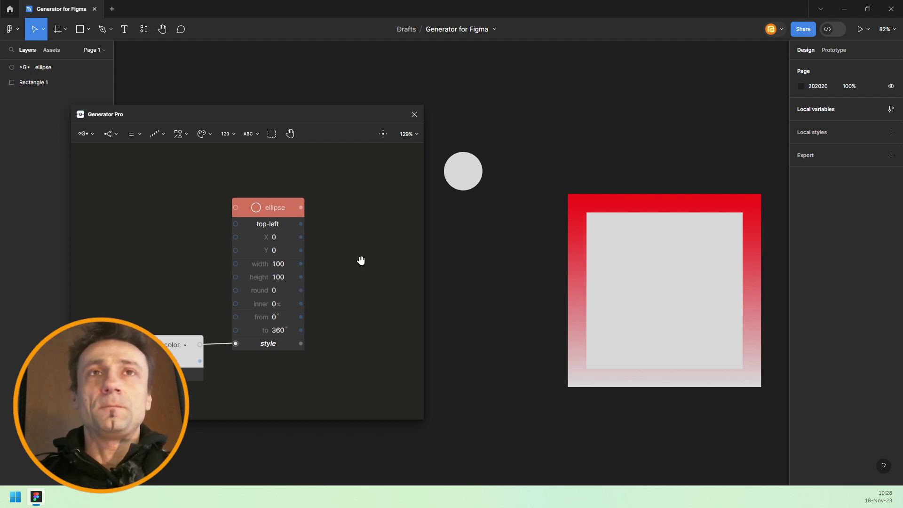
pyautogui.scroll(-5, 360, 260)
pyautogui.moveTo(366, 215); pyautogui.dragTo(261, 346)
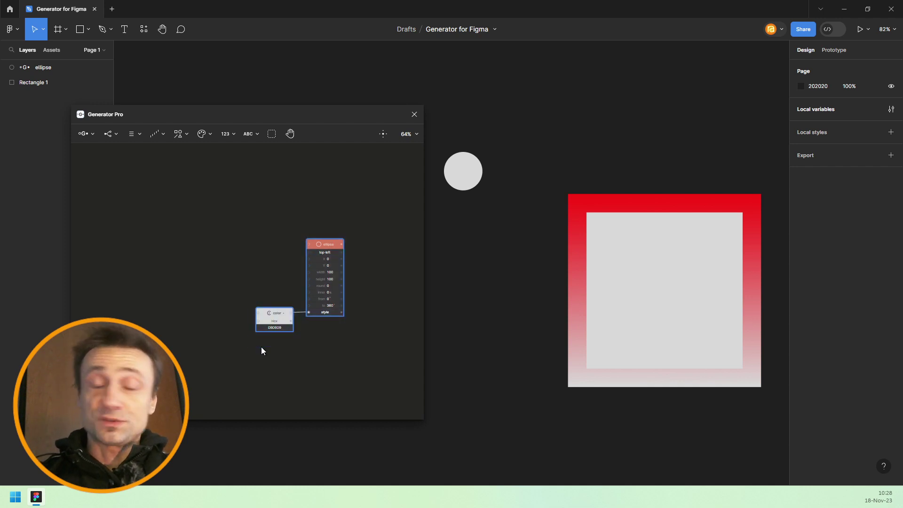
pyautogui.press('Delete')
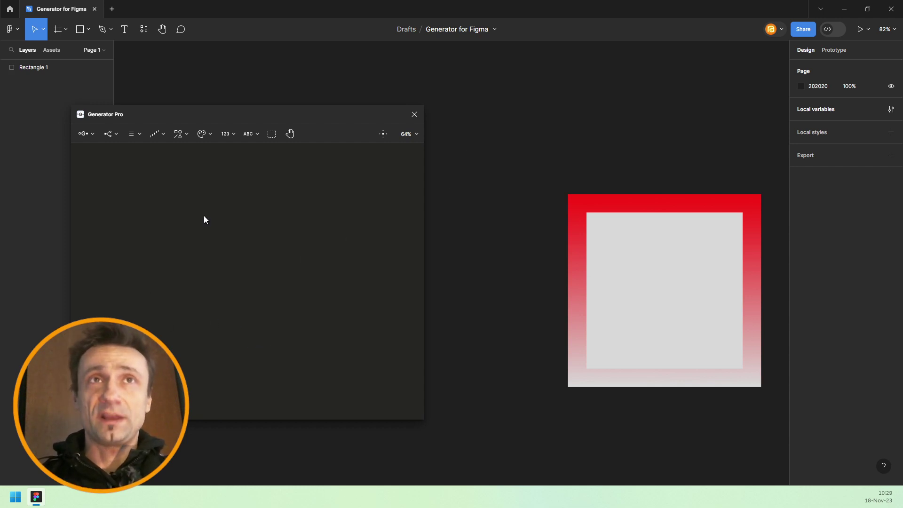
# Step: Add a color node and a fill node to the empty generator graph and leave both deselected
pyautogui.click(202, 134)
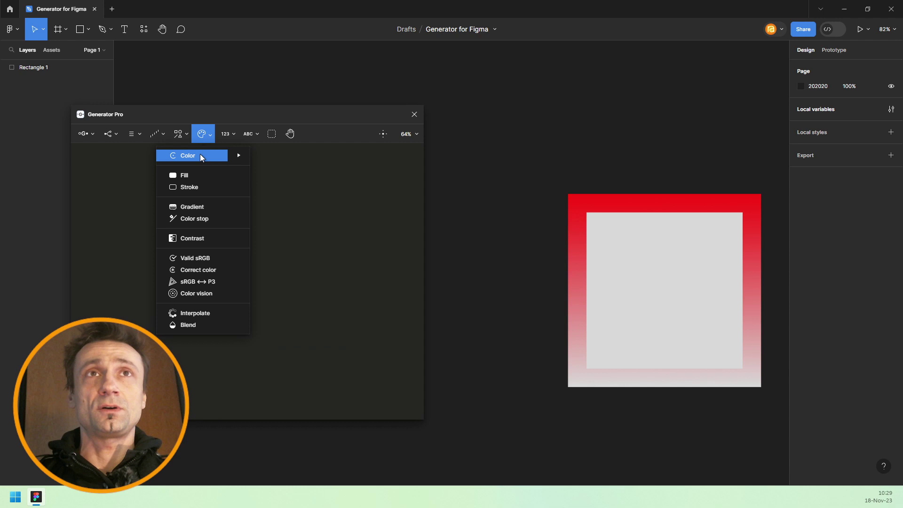
pyautogui.click(201, 156)
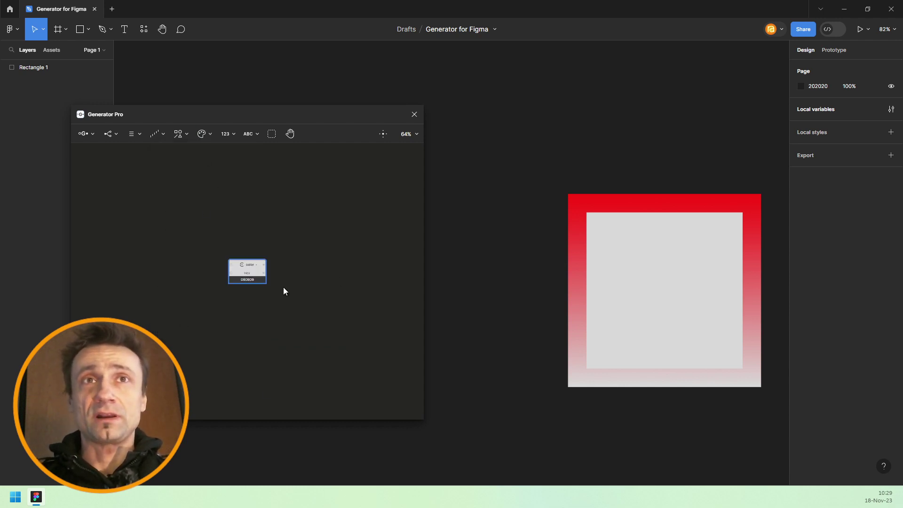
pyautogui.click(206, 134)
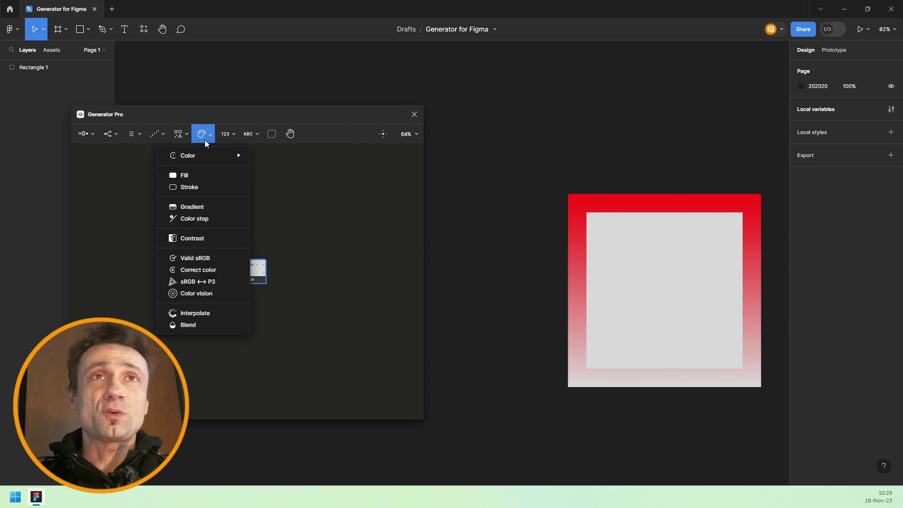
pyautogui.click(200, 177)
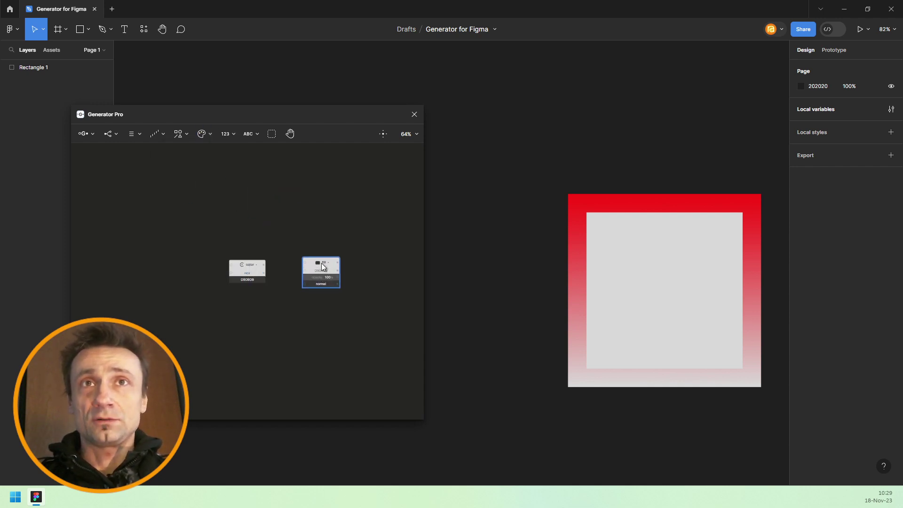
pyautogui.click(321, 263)
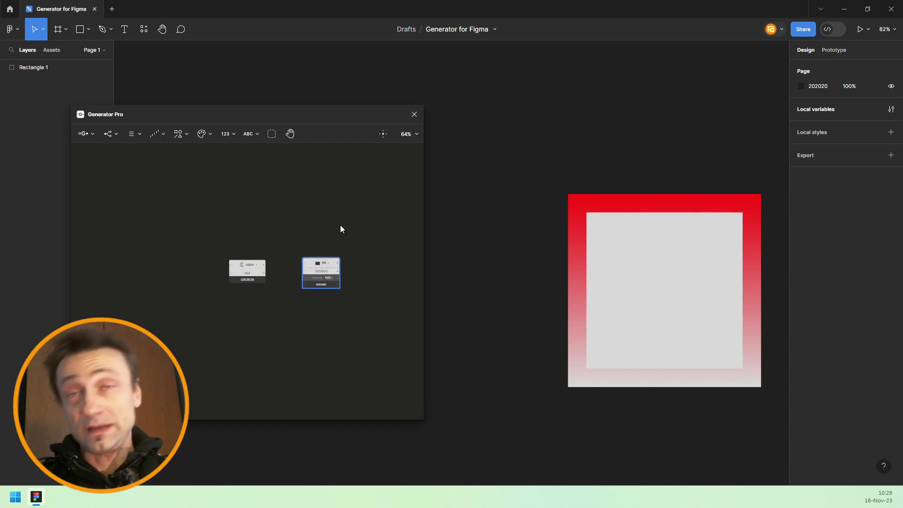
pyautogui.click(204, 185)
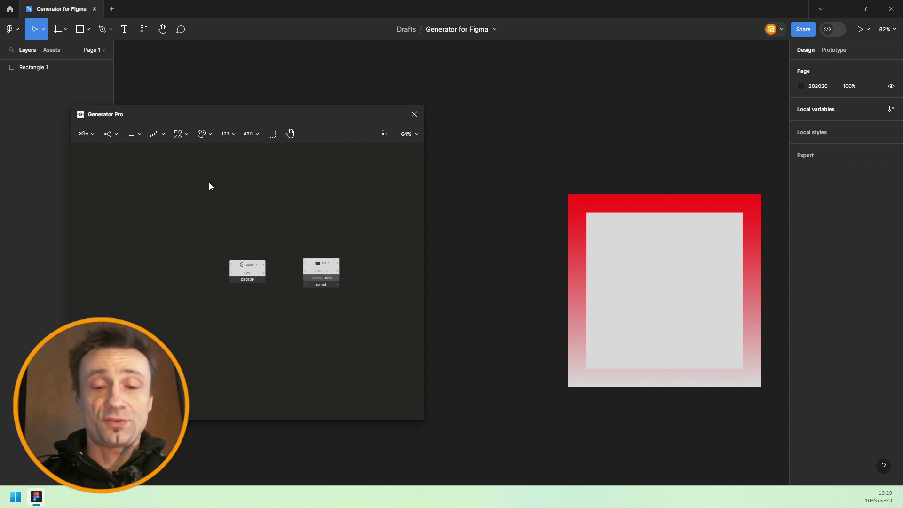
# Step: Find the Ellipse node with the "elli" quick search, add it and place it below the color and fill nodes
pyautogui.hotkey('ctrl', '/')
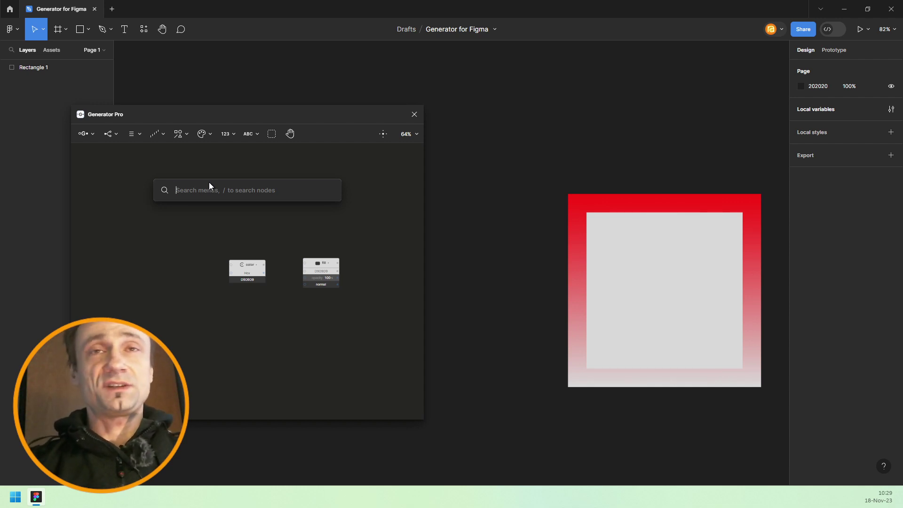
pyautogui.write('elli')
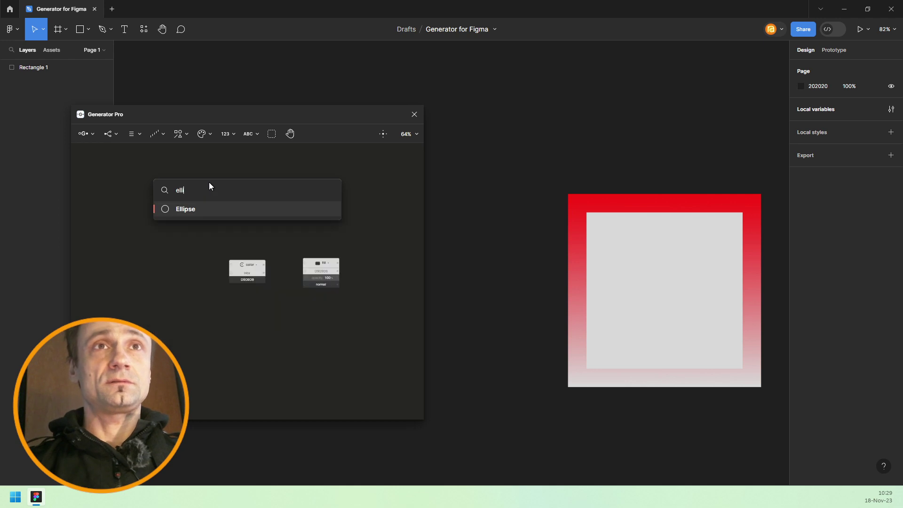
pyautogui.press('Return')
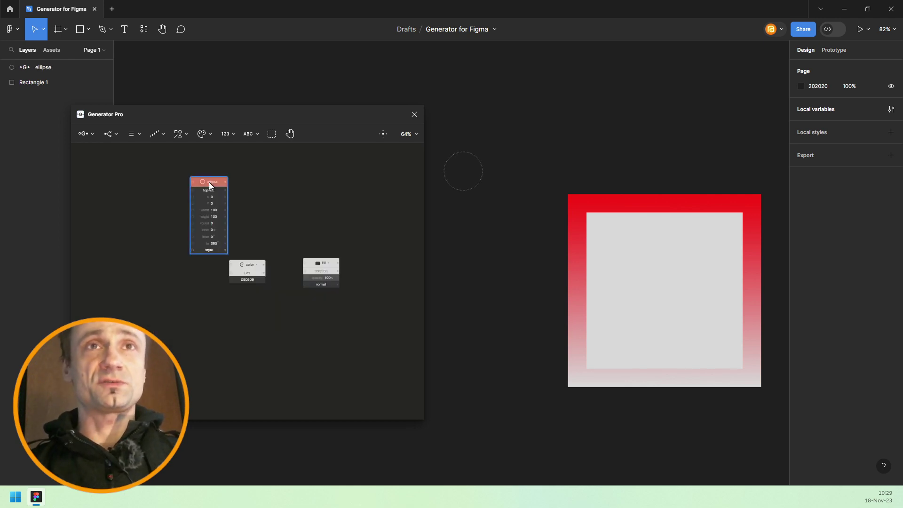
pyautogui.moveTo(209, 183); pyautogui.dragTo(283, 313)
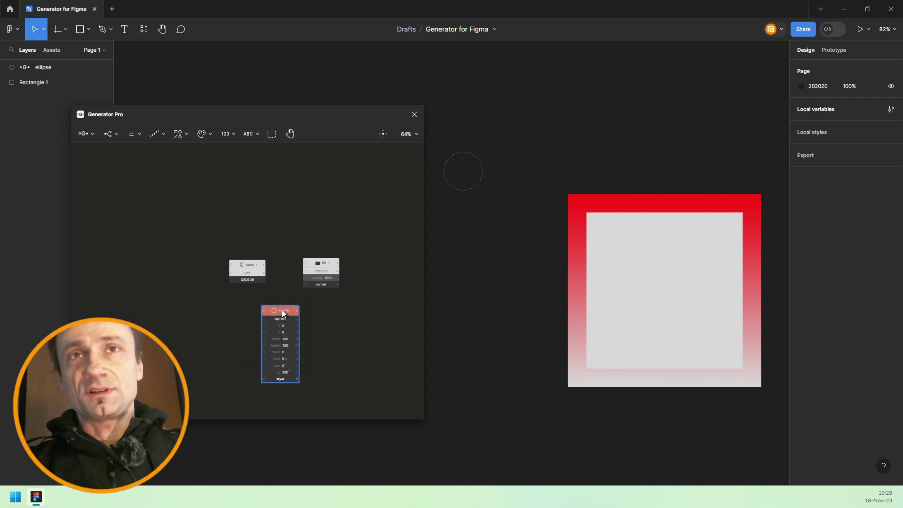
# Step: Copy and paste the fill node, remove the pasted copy, then duplicate the fill node and arrange the two one above the other
pyautogui.moveTo(301, 239); pyautogui.dragTo(341, 282)
pyautogui.hotkey('ctrl', 'c')
pyautogui.hotkey('ctrl', 'v')
pyautogui.press('Delete')
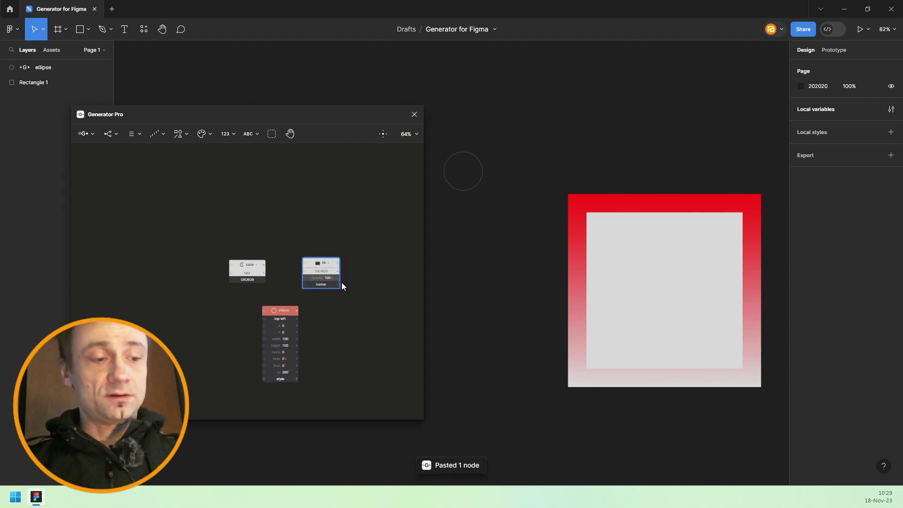
pyautogui.hotkey('ctrl', 'd')
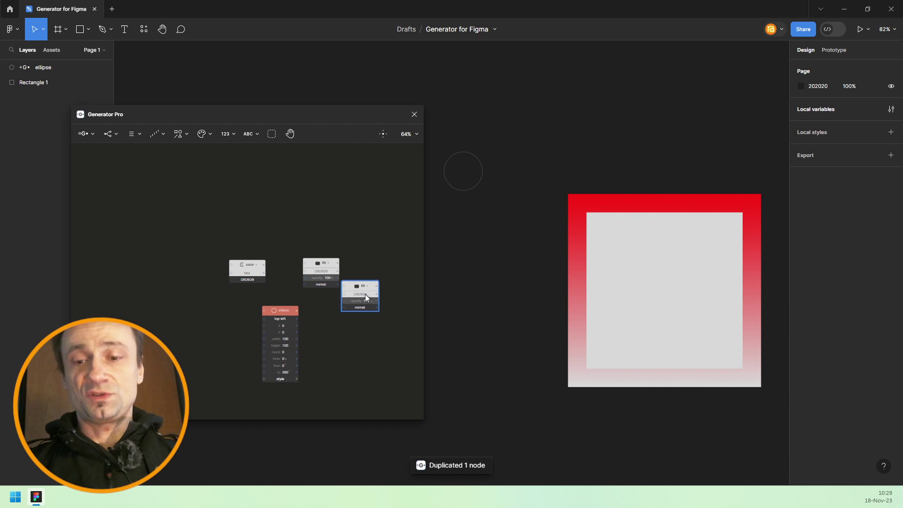
pyautogui.moveTo(324, 261); pyautogui.dragTo(326, 196)
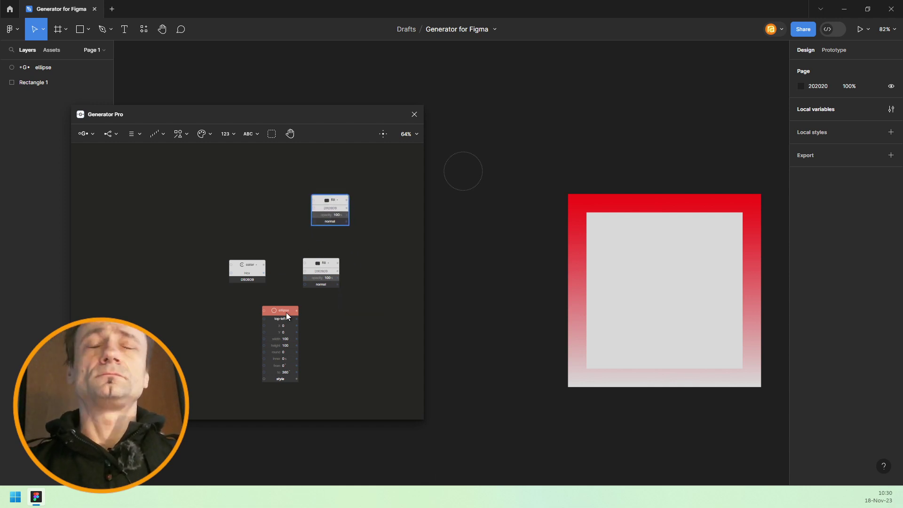
# Step: Connect the color node to the ellipse node's style input and delete both fill nodes
pyautogui.moveTo(331, 311); pyautogui.dragTo(274, 297)
pyautogui.moveTo(141, 160); pyautogui.dragTo(337, 267)
pyautogui.moveTo(193, 246); pyautogui.dragTo(218, 364)
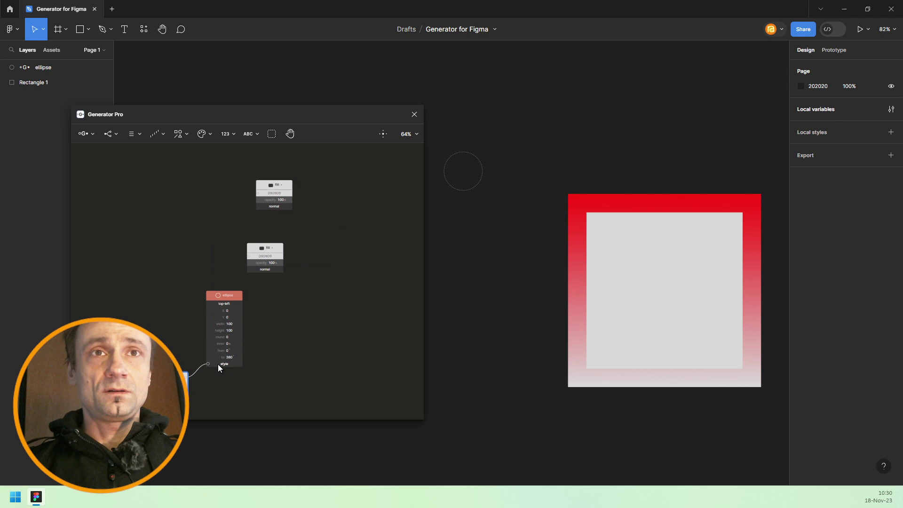
pyautogui.moveTo(268, 160); pyautogui.dragTo(290, 285)
pyautogui.press('Delete')
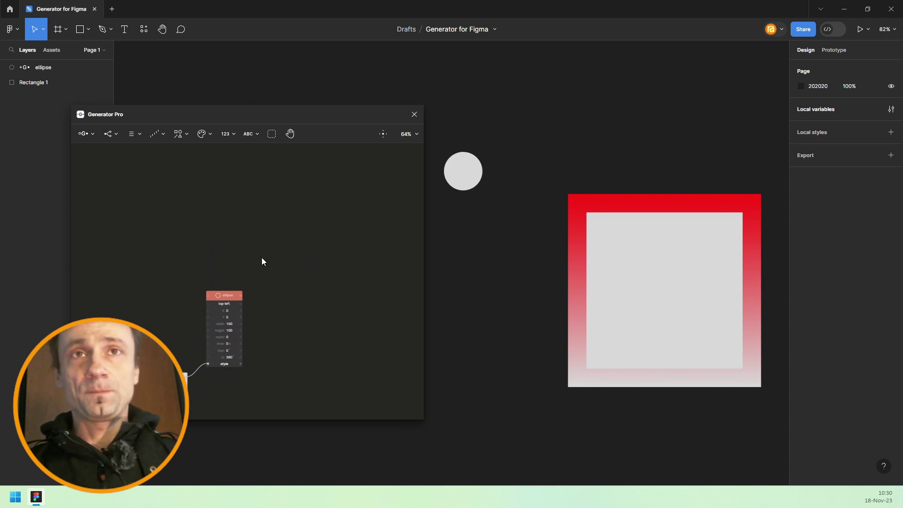
# Step: Duplicate the connected color and ellipse nodes beside the originals and set the duplicate ellipse's X to 128
pyautogui.moveTo(267, 250); pyautogui.dragTo(140, 415)
pyautogui.click(267, 292)
pyautogui.hotkey('ctrl', 'd')
pyautogui.moveTo(326, 299); pyautogui.dragTo(352, 303)
pyautogui.moveTo(329, 257); pyautogui.dragTo(301, 210)
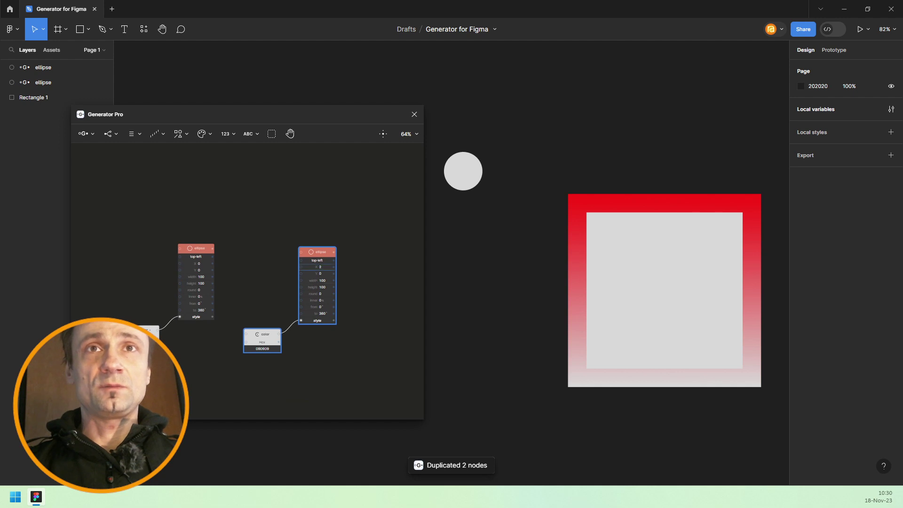
pyautogui.moveTo(317, 267); pyautogui.dragTo(376, 267)
# Step: Delete the red-bordered square from the canvas and bring the two generated circles into closer view
pyautogui.click(734, 381)
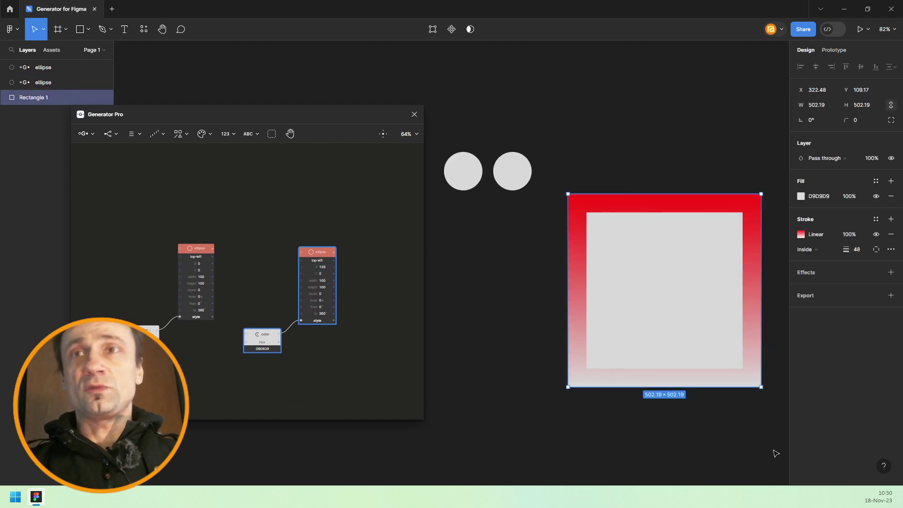
pyautogui.press('Delete')
pyautogui.moveTo(670, 292); pyautogui.dragTo(754, 383)
pyautogui.scroll(4, 595, 286)
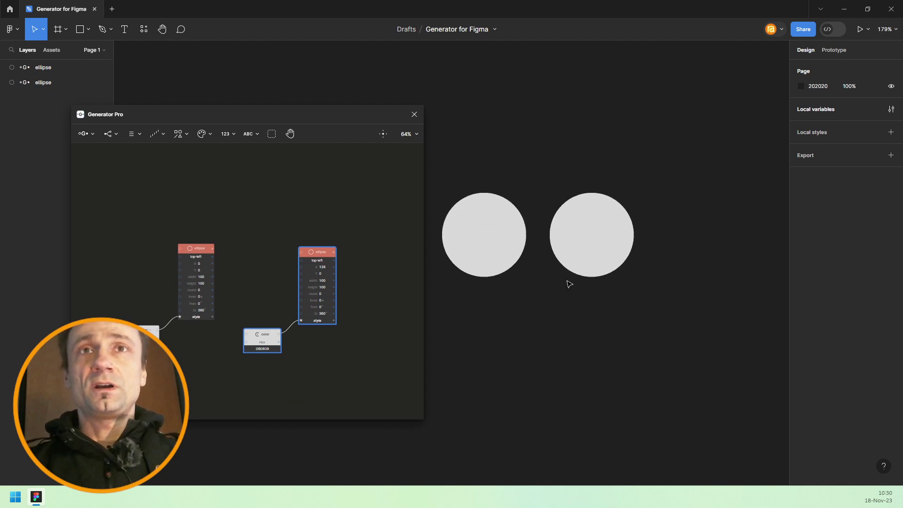
pyautogui.moveTo(569, 284); pyautogui.dragTo(621, 296)
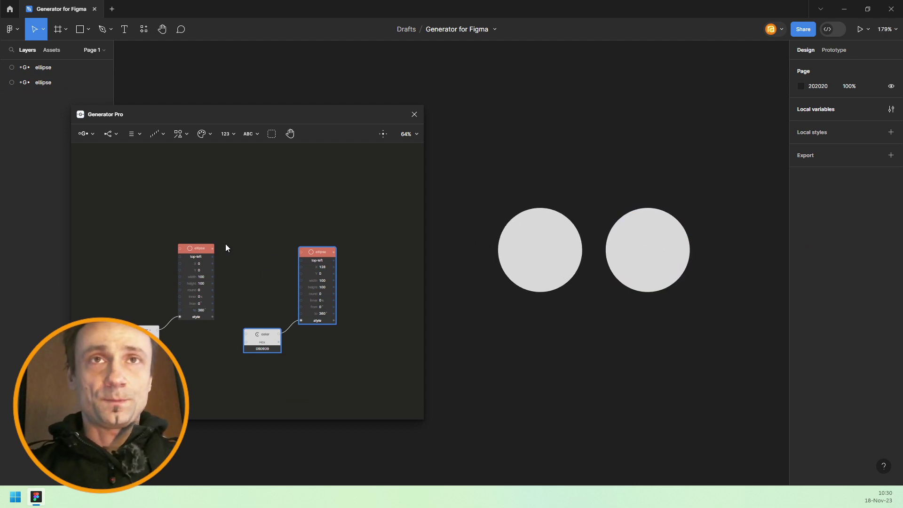
# Step: Disable both ellipse nodes in the graph so that neither generates a shape on the canvas
pyautogui.click(206, 248)
pyautogui.click(321, 252)
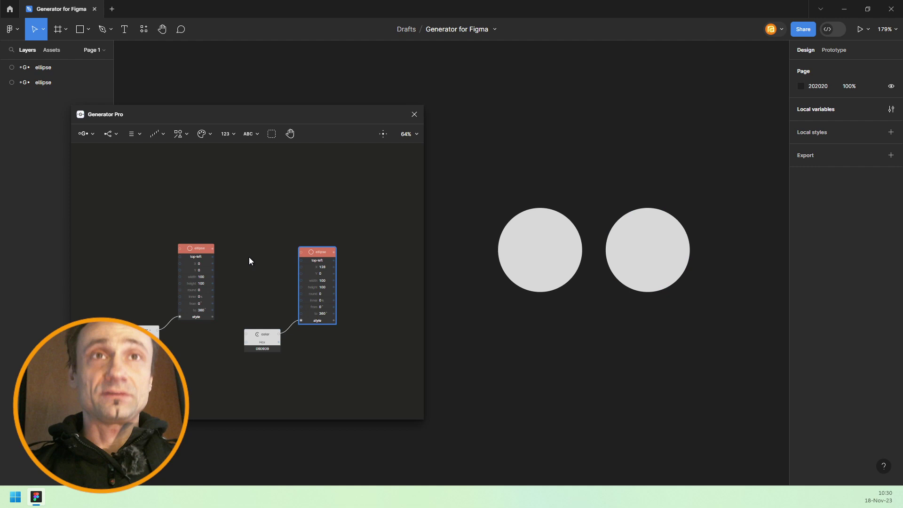
pyautogui.click(195, 247)
pyautogui.click(329, 253)
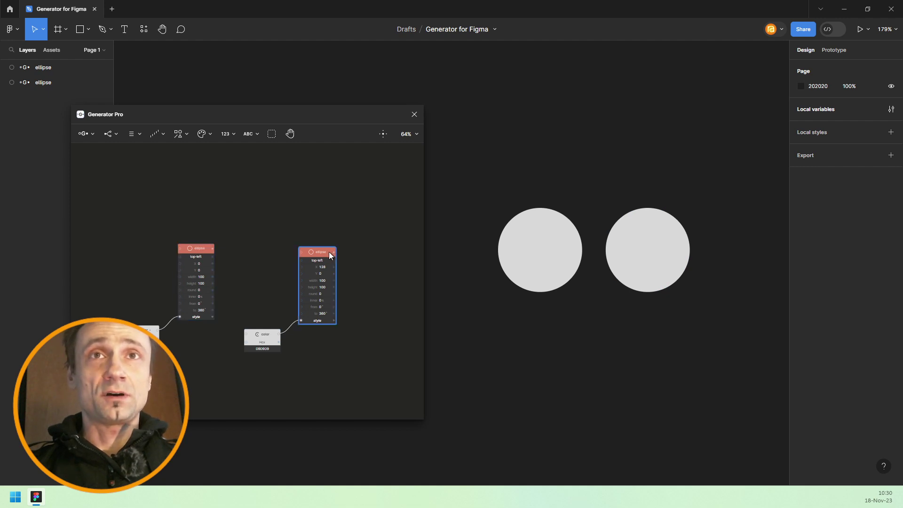
pyautogui.click(282, 257)
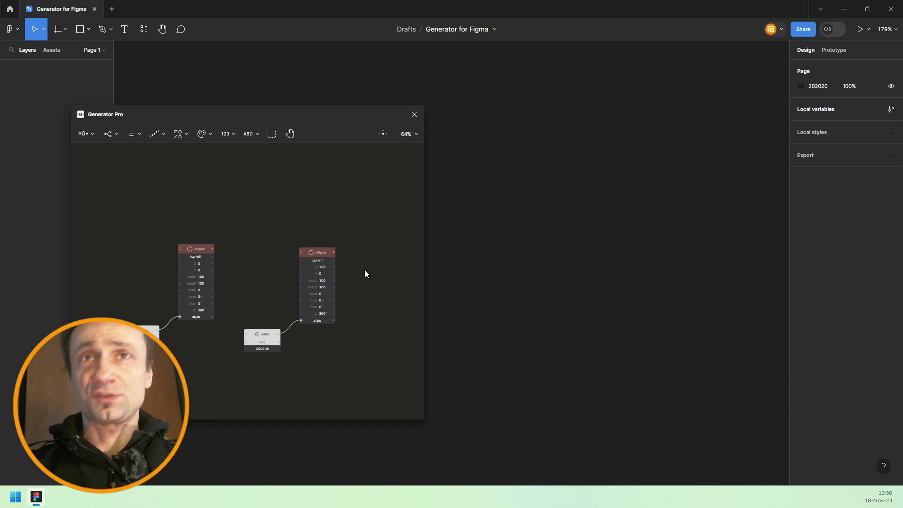
pyautogui.moveTo(255, 305); pyautogui.dragTo(266, 273)
pyautogui.scroll(3, 266, 273)
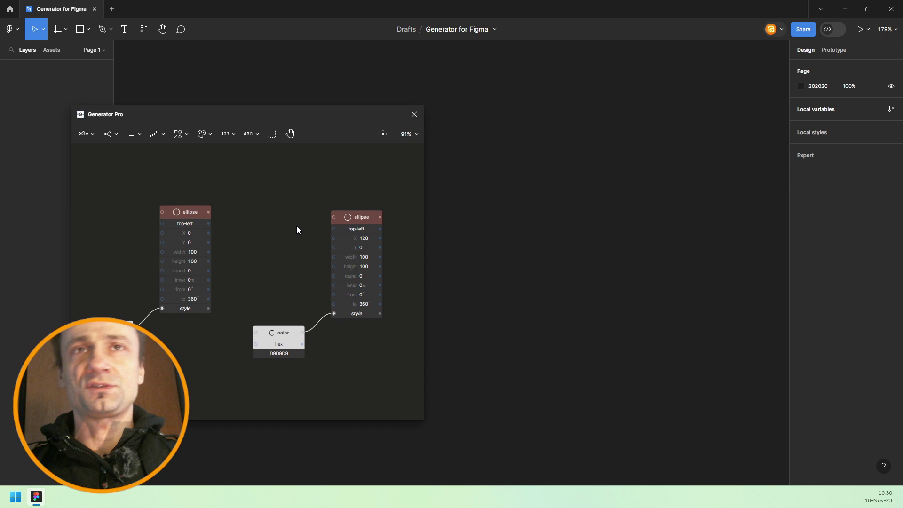
# Step: Activate the X 128 ellipse node alone, the X 0 ellipse node alone, and both ellipse nodes together
pyautogui.click(361, 216)
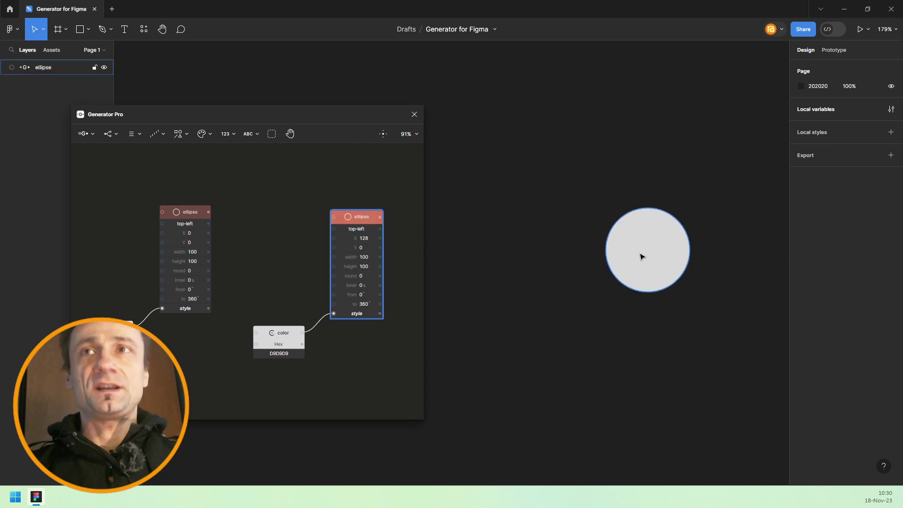
pyautogui.click(190, 210)
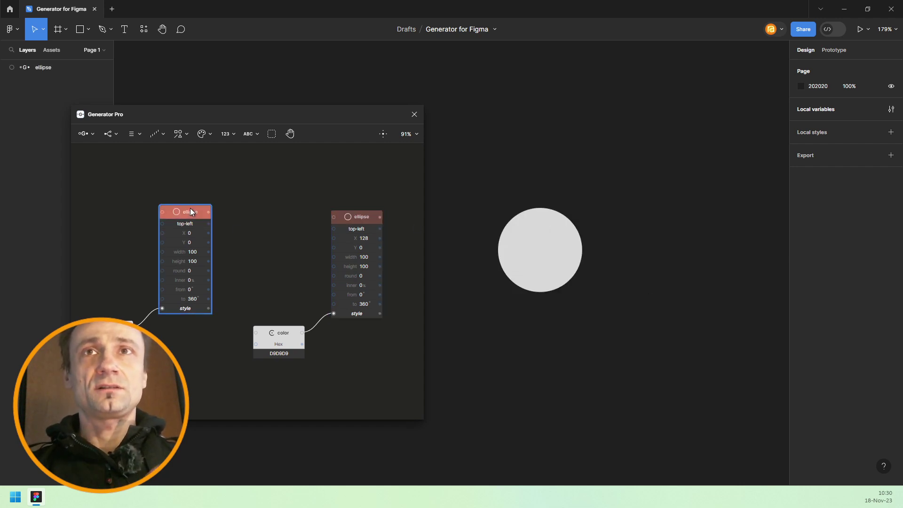
pyautogui.keyDown('shift'); pyautogui.click(368, 219); pyautogui.keyUp('shift')
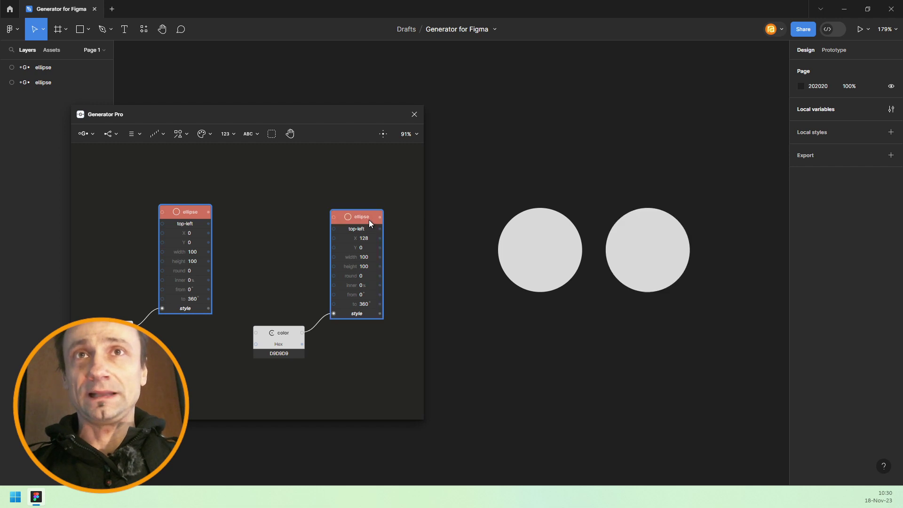
# Step: Select both ellipse nodes in the graph and activate them as a group
pyautogui.click(342, 204)
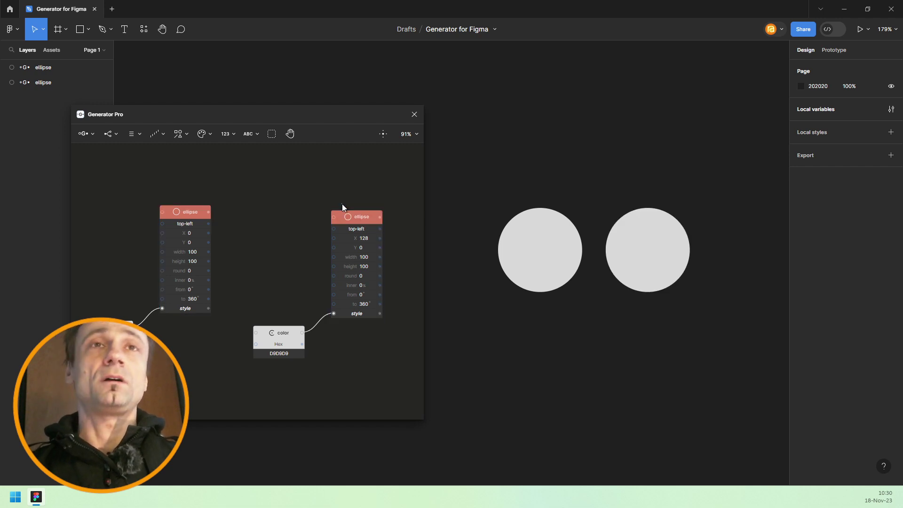
pyautogui.moveTo(236, 221); pyautogui.dragTo(387, 250)
pyautogui.rightClick(352, 211)
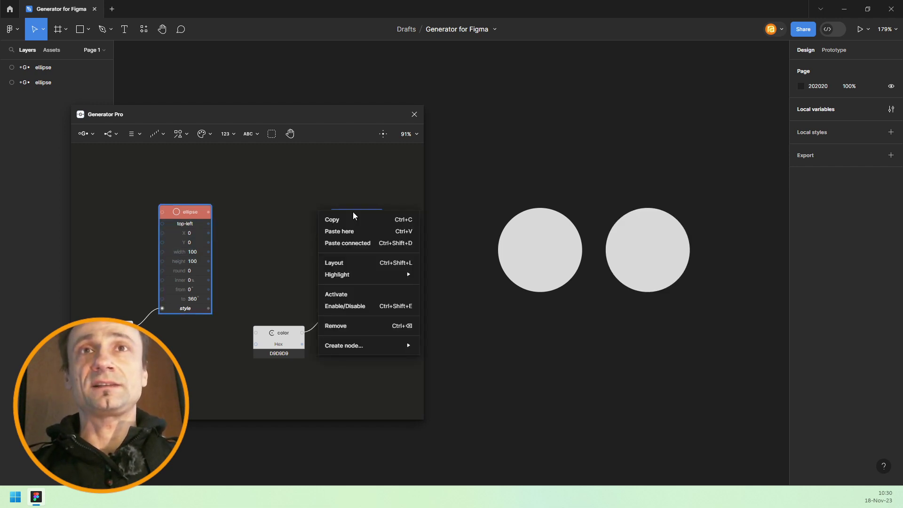
pyautogui.click(363, 294)
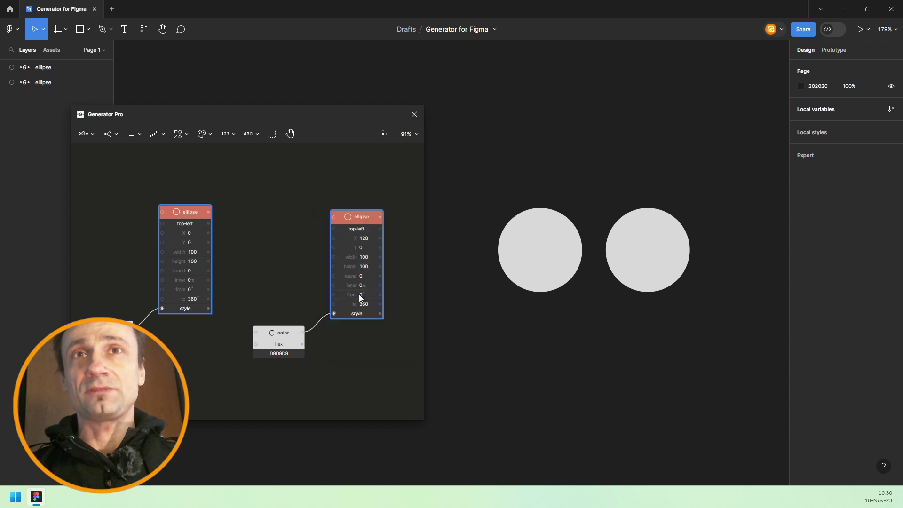
# Step: Deactivate all nodes in the graph at once
pyautogui.click(266, 192)
pyautogui.rightClick(267, 192)
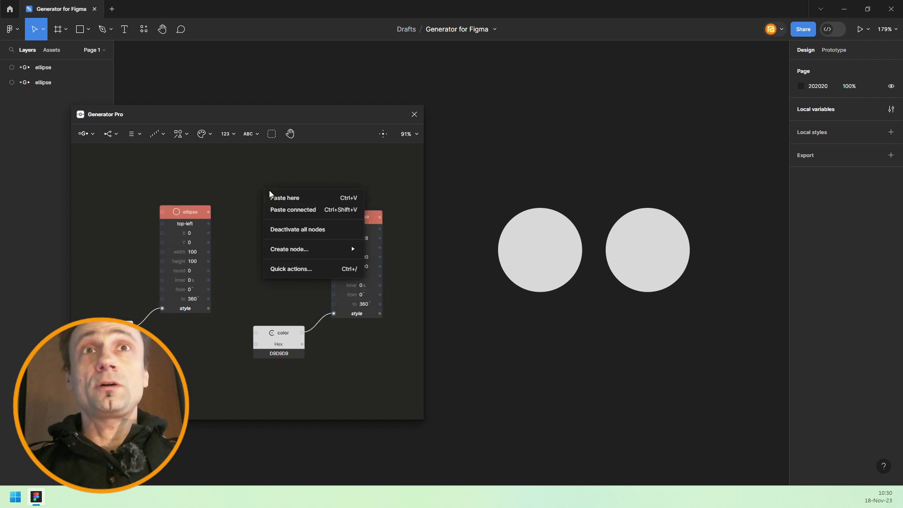
pyautogui.click(294, 230)
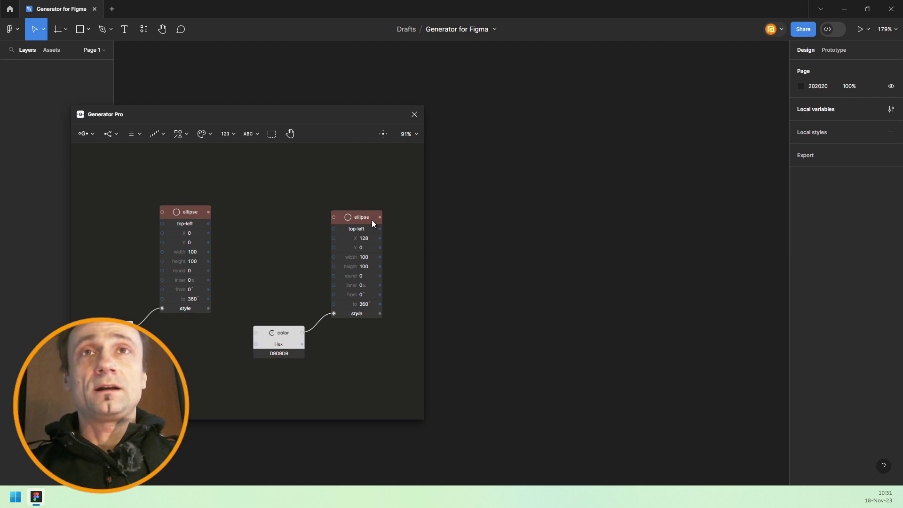
# Step: Delete the X 0 ellipse node with its color node, and move the remaining color node nearer its ellipse's style input
pyautogui.moveTo(107, 187); pyautogui.dragTo(191, 346)
pyautogui.press('Delete')
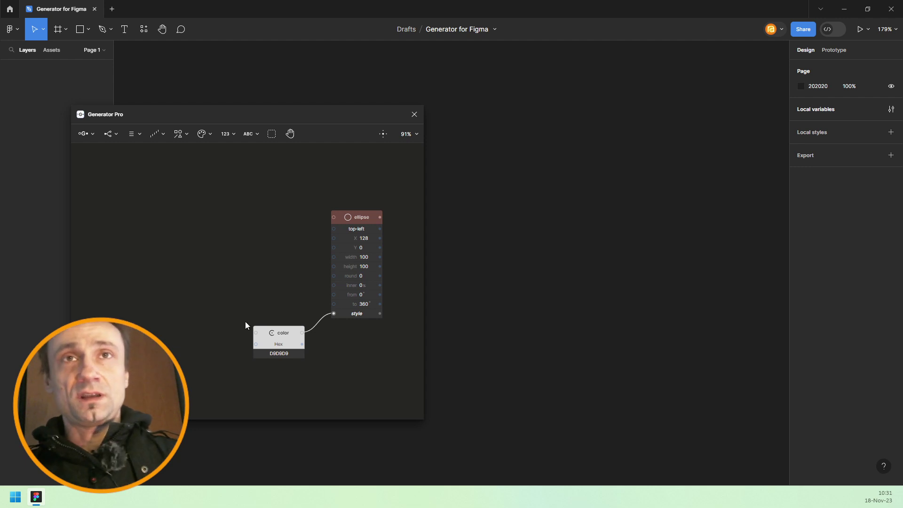
pyautogui.moveTo(308, 274); pyautogui.dragTo(254, 269)
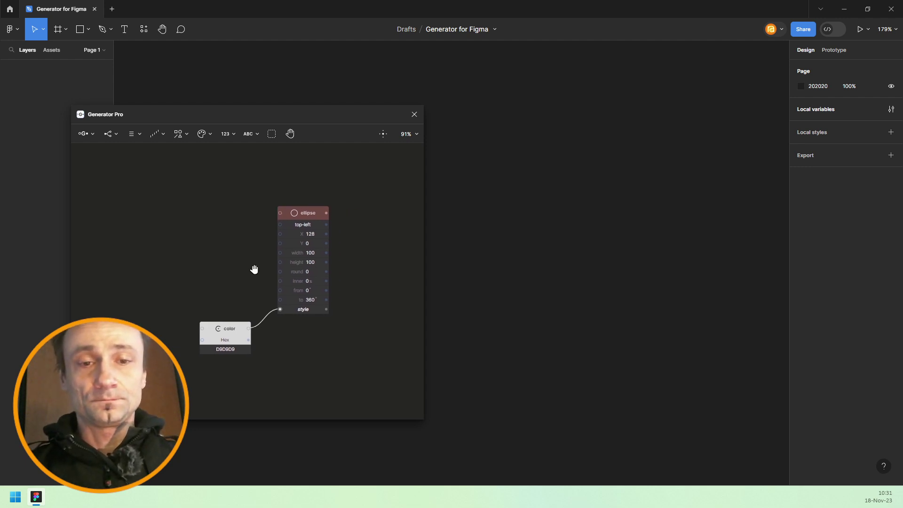
pyautogui.moveTo(224, 328); pyautogui.dragTo(231, 307)
pyautogui.moveTo(253, 265); pyautogui.dragTo(173, 245)
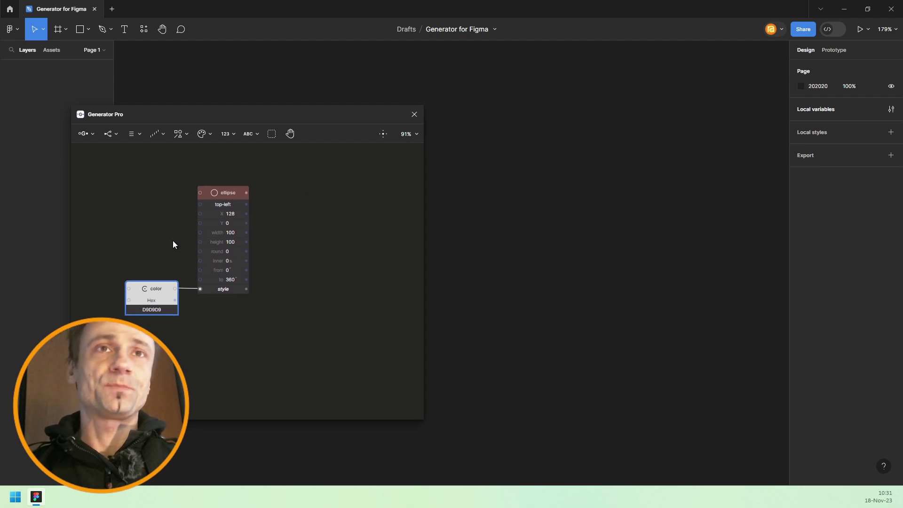
# Step: Activate the remaining ellipse node and examine its parameters and connection points up close
pyautogui.click(237, 201)
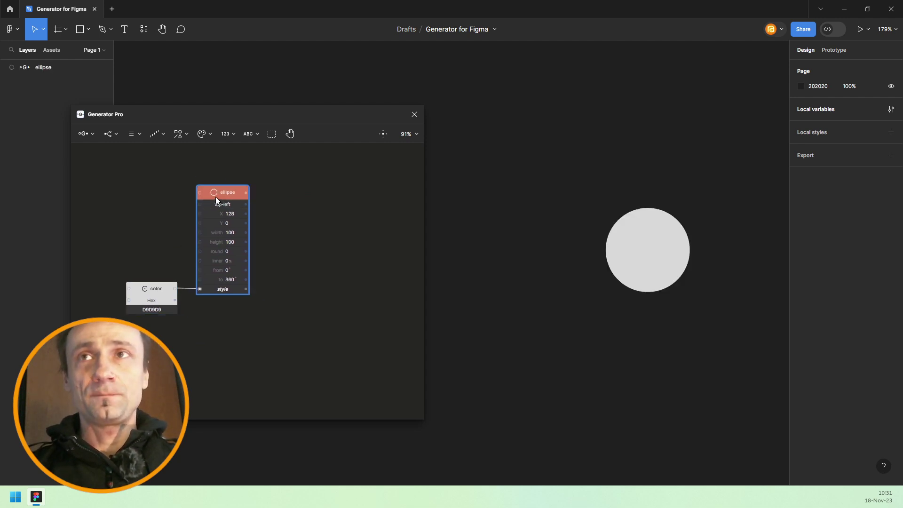
pyautogui.scroll(5, 216, 198)
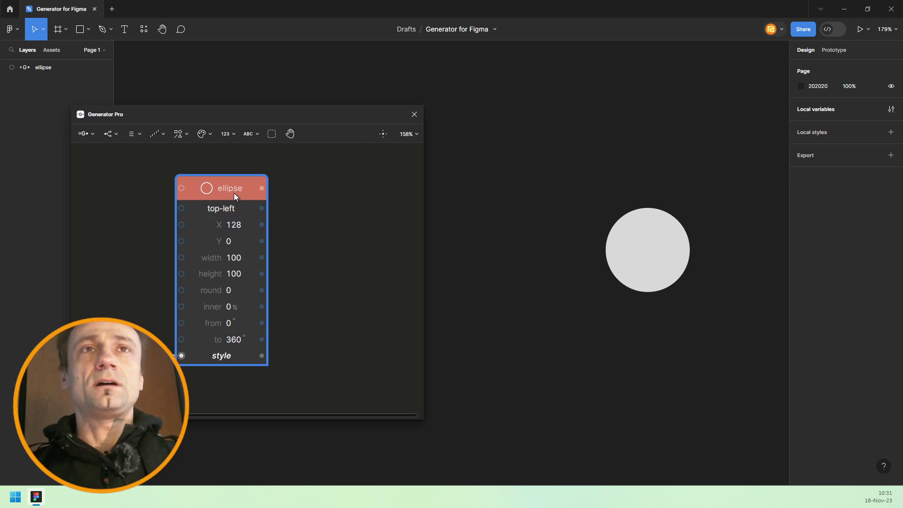
pyautogui.moveTo(233, 193); pyautogui.dragTo(234, 194)
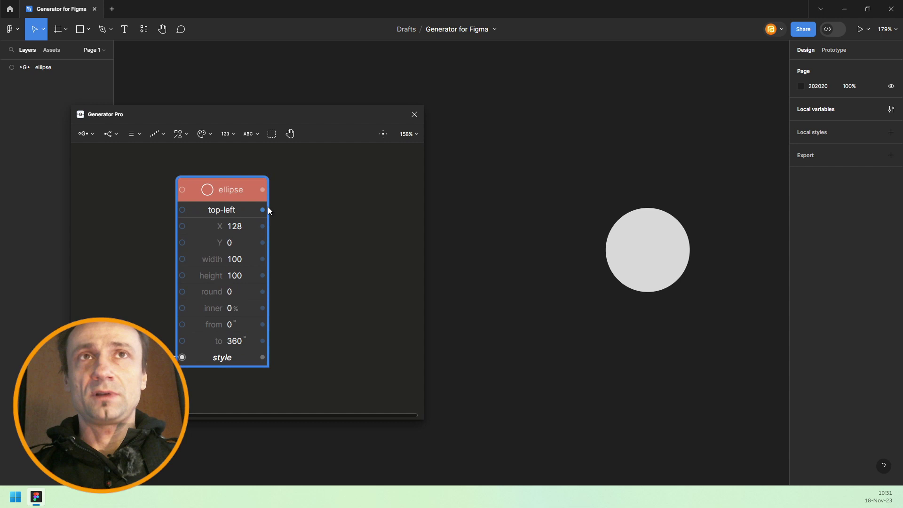
pyautogui.moveTo(303, 210); pyautogui.dragTo(413, 209)
pyautogui.scroll(-3, 284, 176)
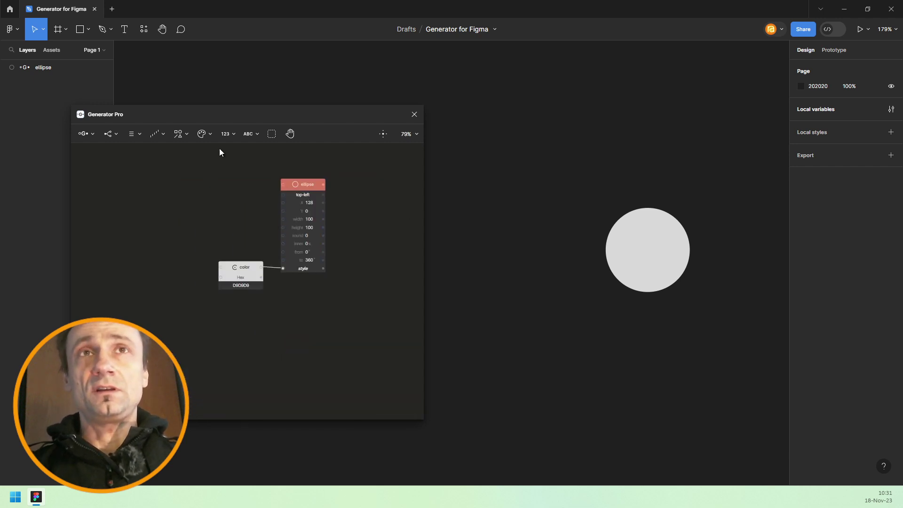
# Step: Add a number node and a text node to the left of the ellipse node in the graph
pyautogui.click(227, 134)
pyautogui.click(214, 156)
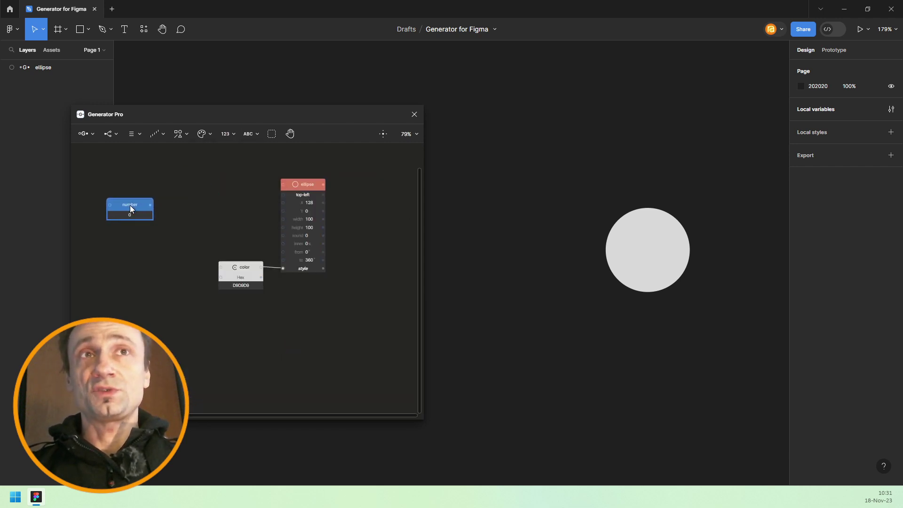
pyautogui.click(254, 134)
pyautogui.click(241, 155)
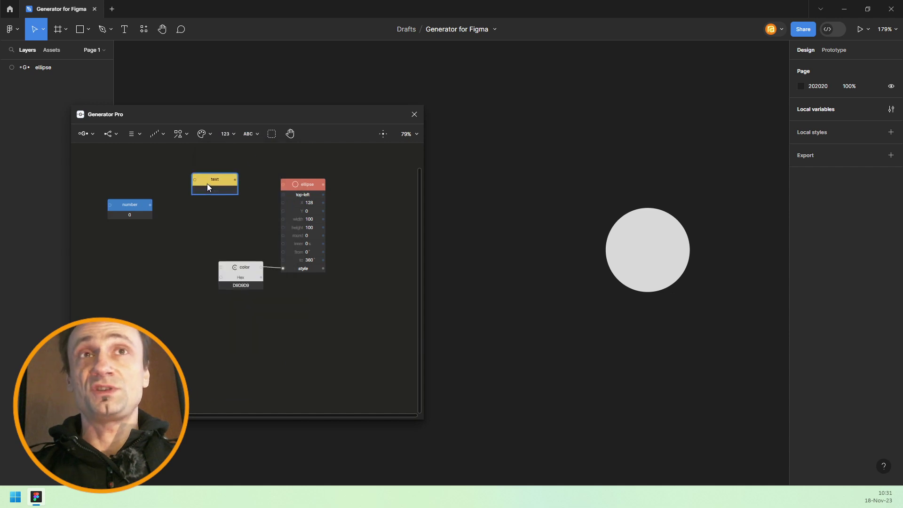
# Step: Switch the color node to HSV with hue 72° and saturation 100, and nudge the ellipse node level with its connection
pyautogui.click(235, 274)
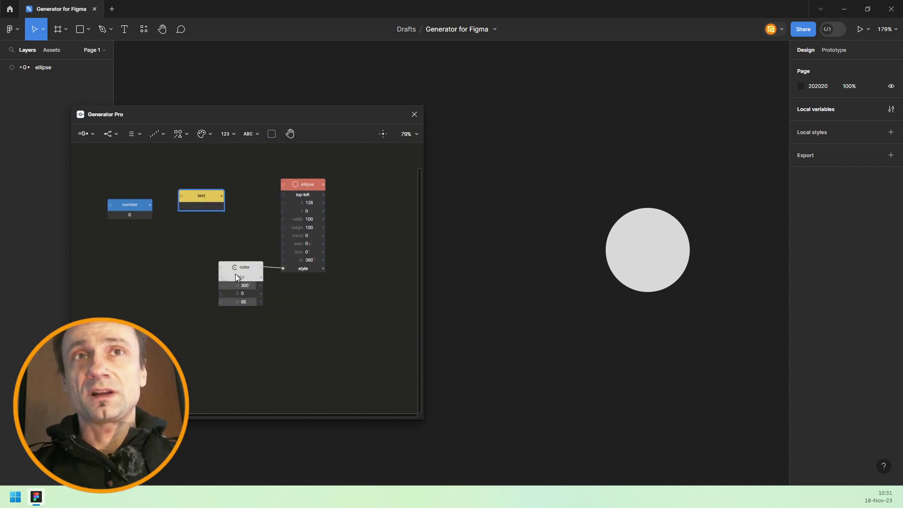
pyautogui.moveTo(240, 294)
pyautogui.mouseDown()
pyautogui.moveTo(292, 293)
pyautogui.moveTo(235, 288)
pyautogui.mouseUp()
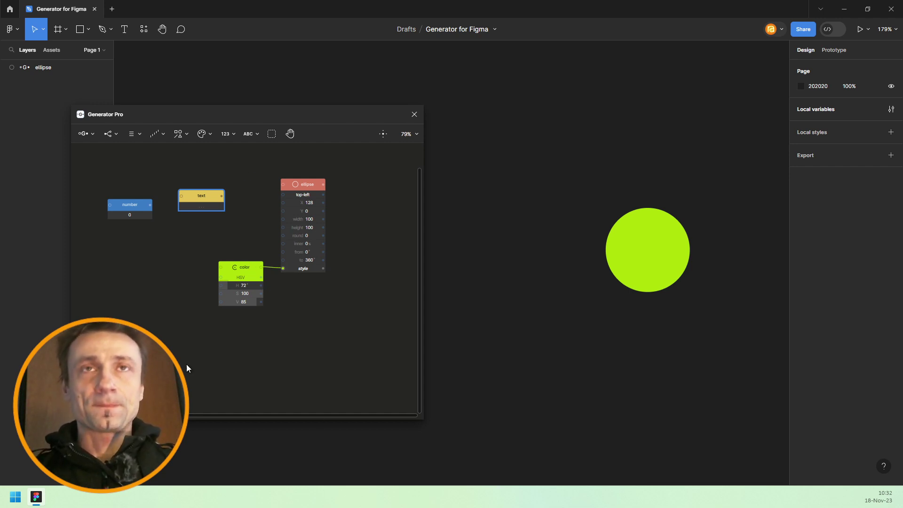
pyautogui.click(318, 181)
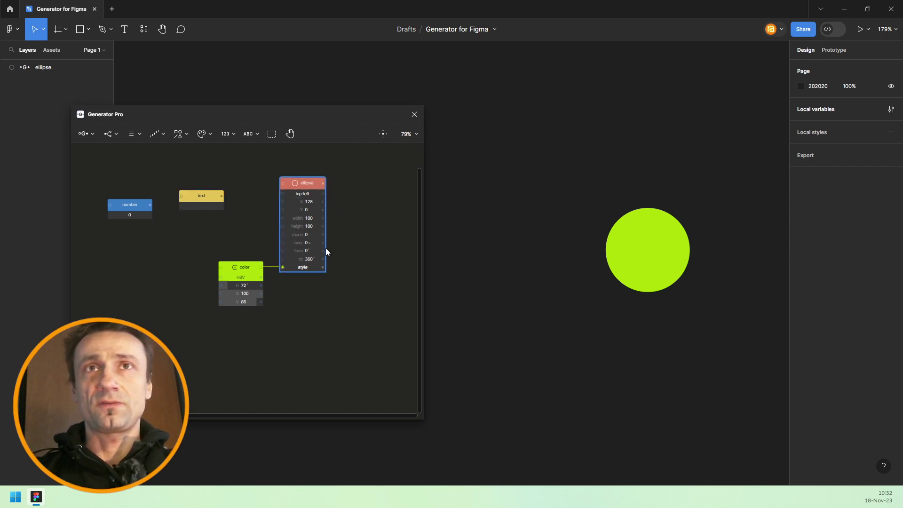
# Step: Add another number node to the right of the ellipse node and connect the ellipse's width output to it
pyautogui.moveTo(352, 274); pyautogui.dragTo(280, 309)
pyautogui.scroll(5, 263, 305)
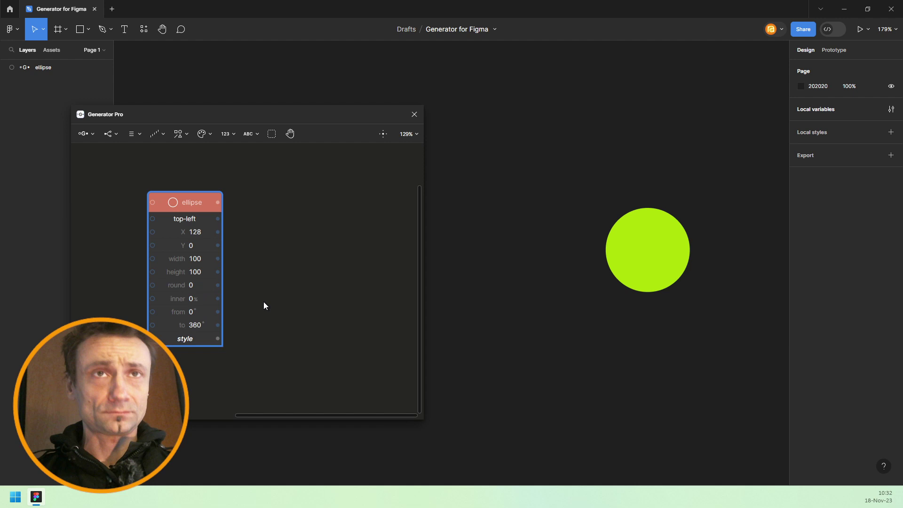
pyautogui.moveTo(286, 244); pyautogui.dragTo(363, 215)
pyautogui.click(228, 133)
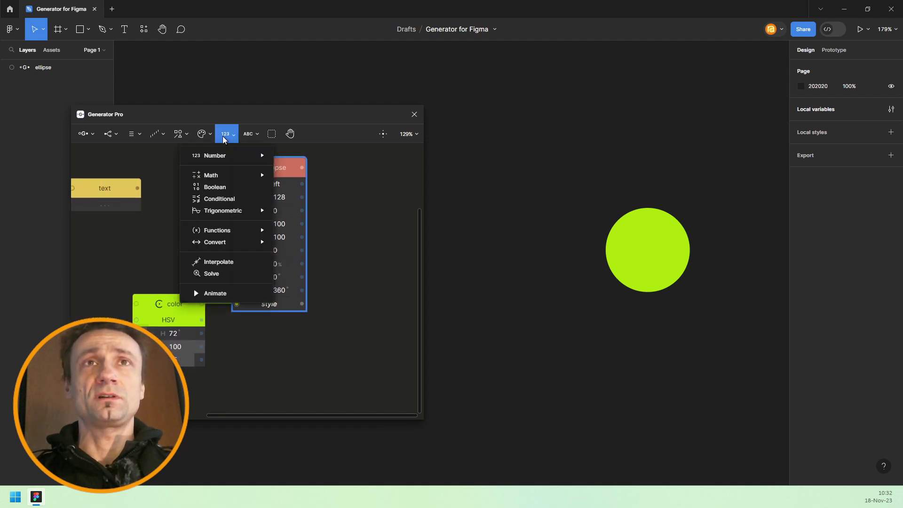
pyautogui.click(216, 154)
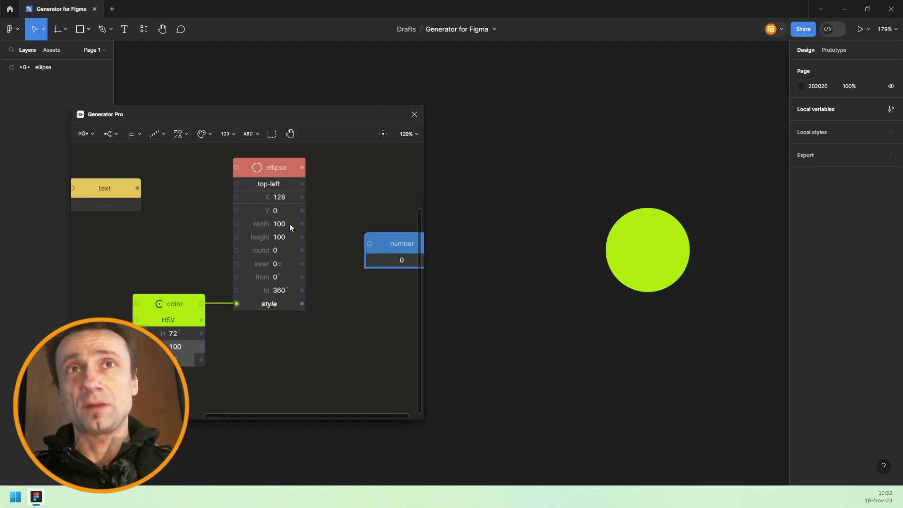
pyautogui.moveTo(303, 224); pyautogui.dragTo(394, 241)
pyautogui.moveTo(386, 207); pyautogui.dragTo(345, 208)
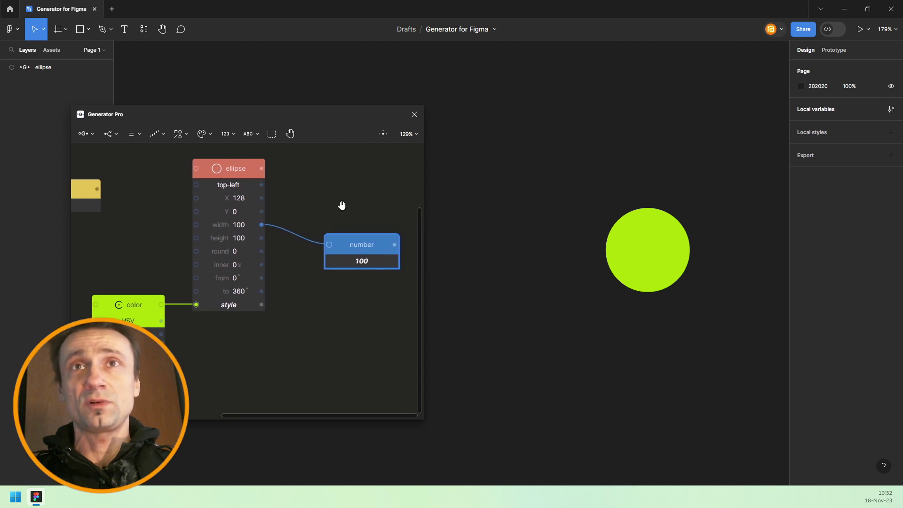
# Step: Set the ellipse's width to 146 and delete the number node connected to it
pyautogui.moveTo(230, 223); pyautogui.dragTo(252, 223)
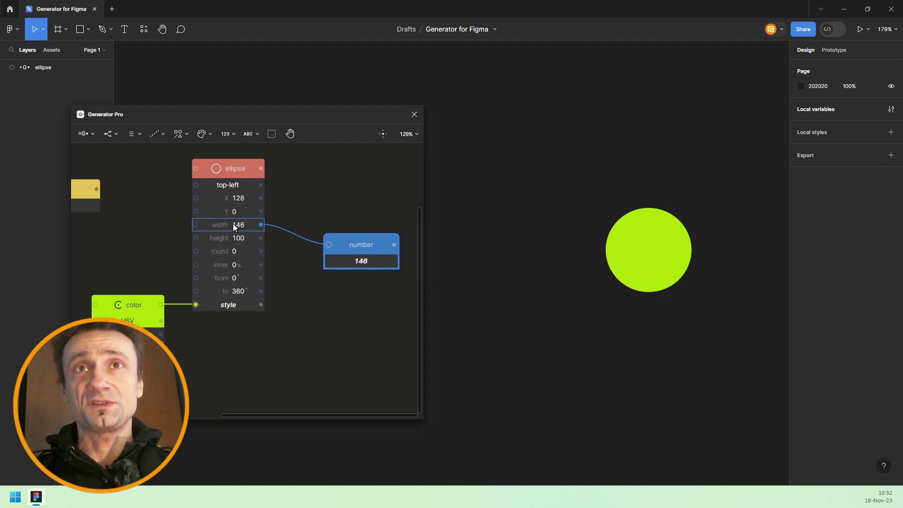
pyautogui.moveTo(361, 240); pyautogui.dragTo(359, 262)
pyautogui.press('Delete')
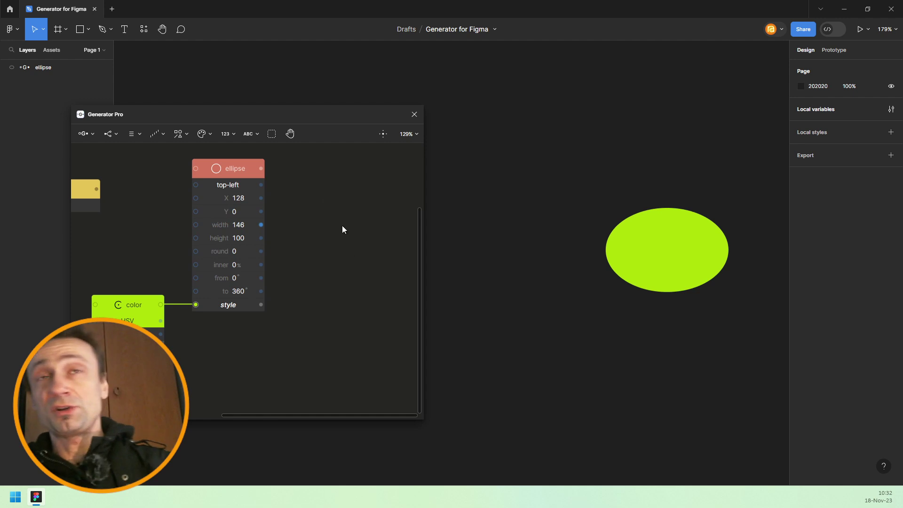
# Step: Place a second ellipse node linked to the first one's output, level with it, and set the first ellipse's width to 127
pyautogui.keyDown('alt'); pyautogui.moveTo(223, 167); pyautogui.dragTo(365, 170); pyautogui.keyUp('alt')
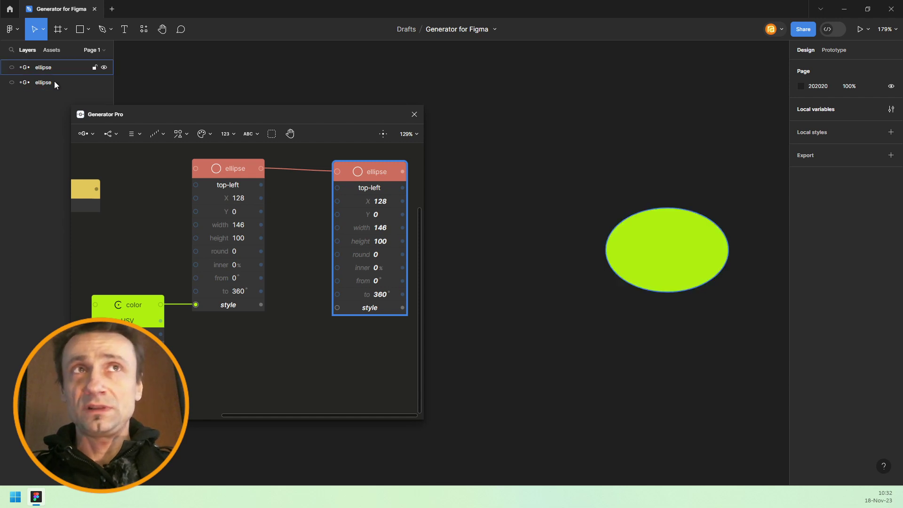
pyautogui.scroll(5, 228, 264)
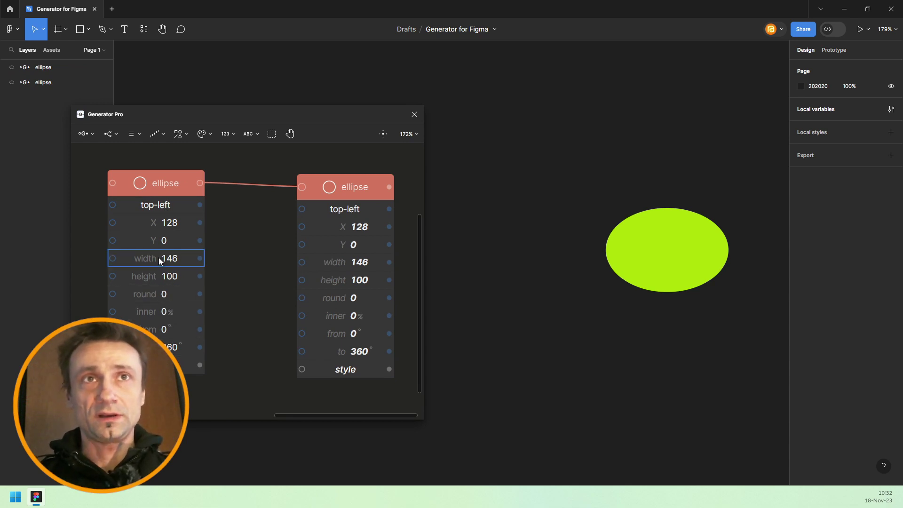
pyautogui.moveTo(159, 258); pyautogui.dragTo(143, 258)
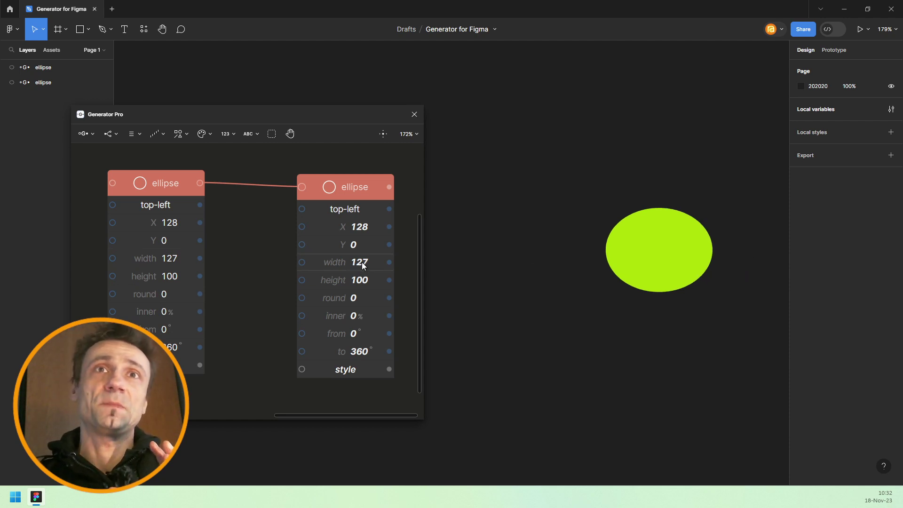
pyautogui.click(357, 285)
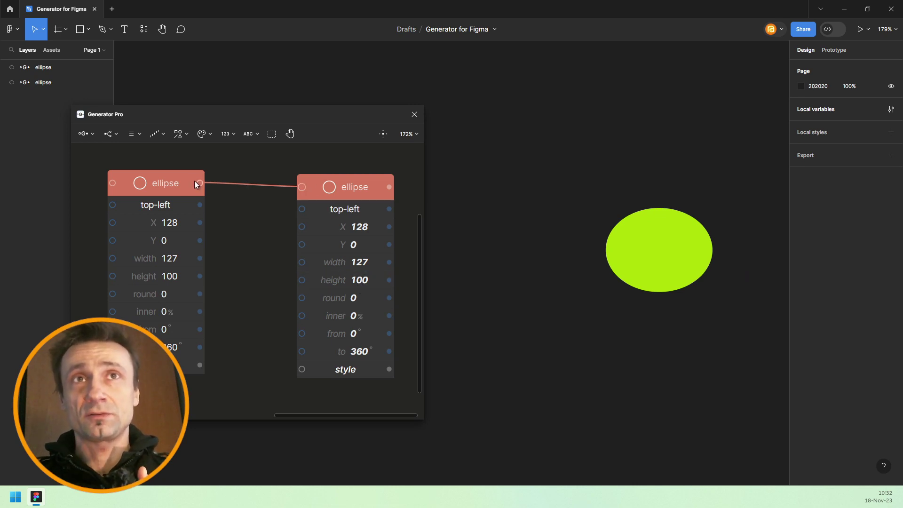
pyautogui.moveTo(351, 187); pyautogui.dragTo(346, 186)
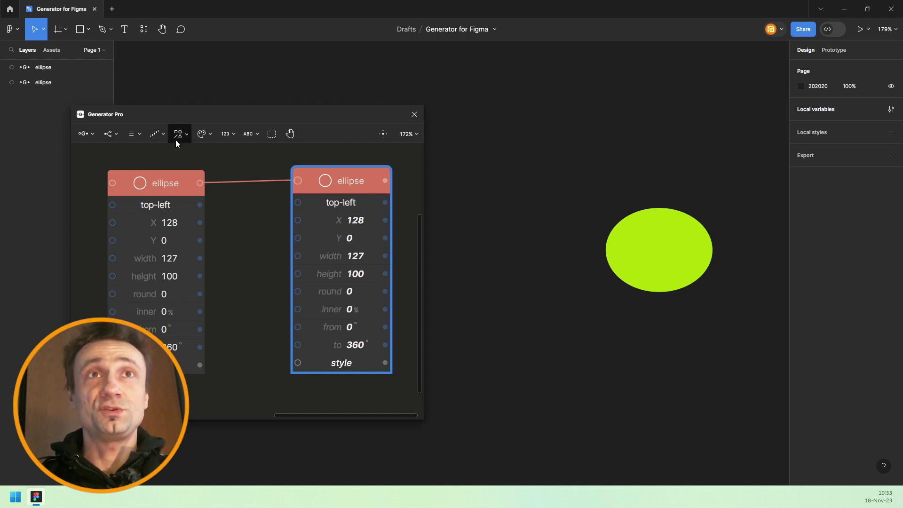
# Step: Add a number node below the ellipse nodes, connect it to the second ellipse's Y input, and set it to 123
pyautogui.click(229, 137)
pyautogui.click(209, 153)
pyautogui.click(253, 295)
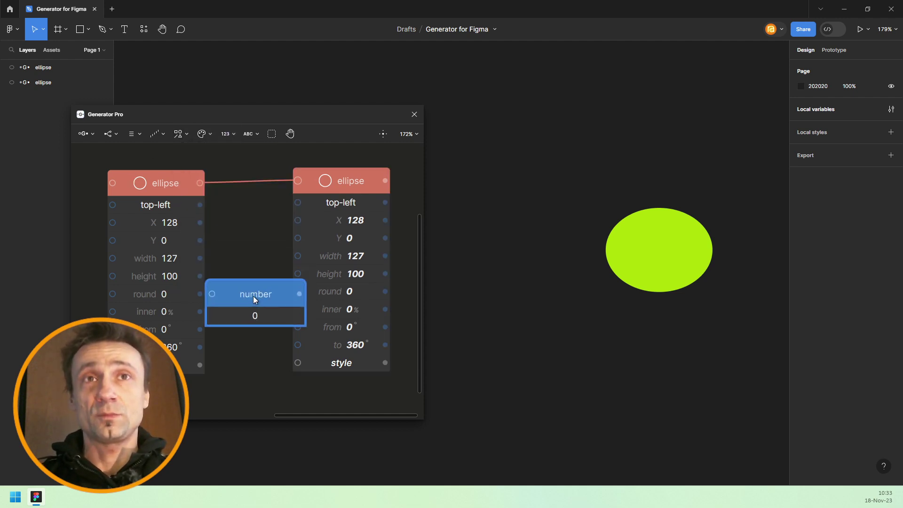
pyautogui.scroll(-2, 253, 296)
pyautogui.moveTo(253, 295); pyautogui.dragTo(282, 261)
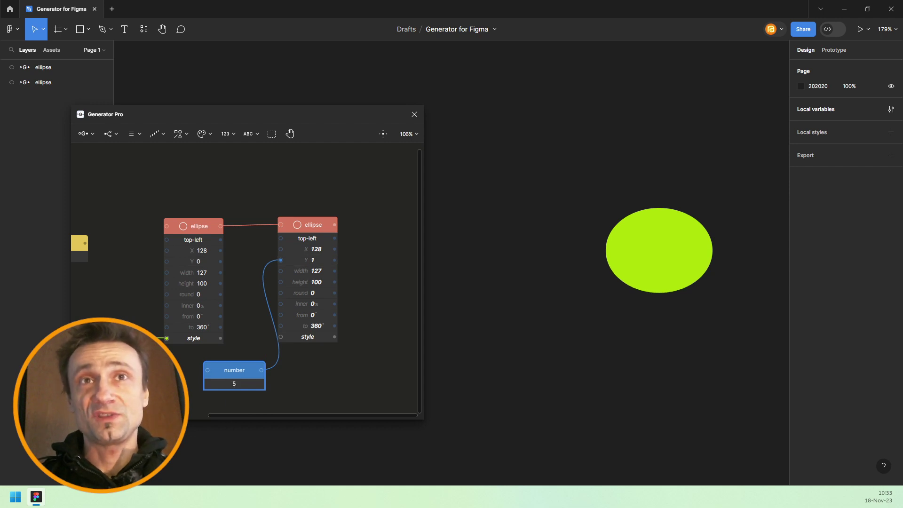
pyautogui.moveTo(234, 383)
pyautogui.mouseDown()
pyautogui.moveTo(248, 383)
pyautogui.moveTo(234, 383)
pyautogui.mouseUp()
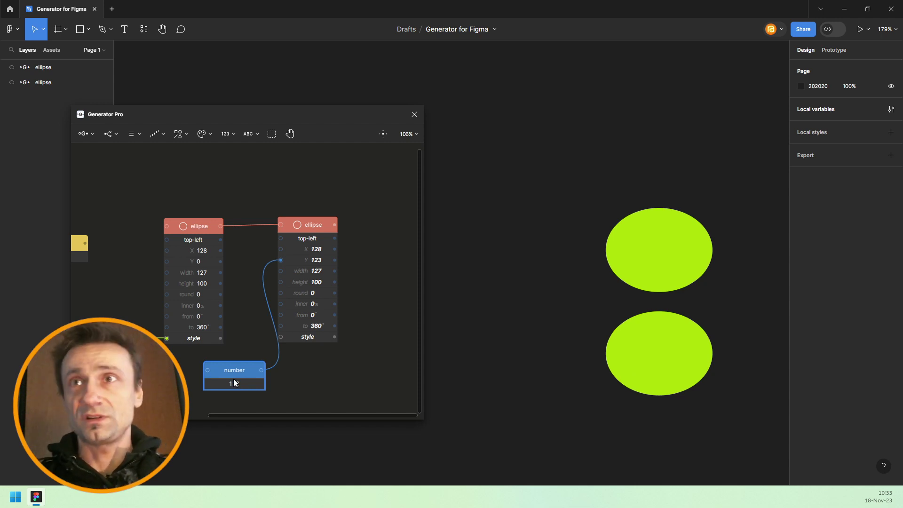
pyautogui.moveTo(202, 275)
pyautogui.mouseDown()
pyautogui.moveTo(179, 276)
pyautogui.moveTo(201, 275)
pyautogui.mouseUp()
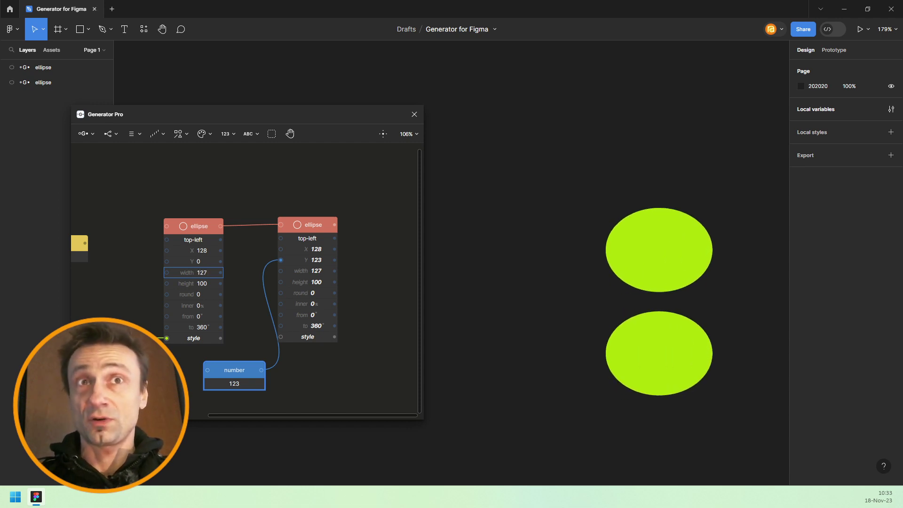
# Step: Duplicate the number node, connect the copy to the second ellipse's height input, and set it to 159
pyautogui.moveTo(228, 367); pyautogui.dragTo(198, 354)
pyautogui.hotkey('ctrl', 'd')
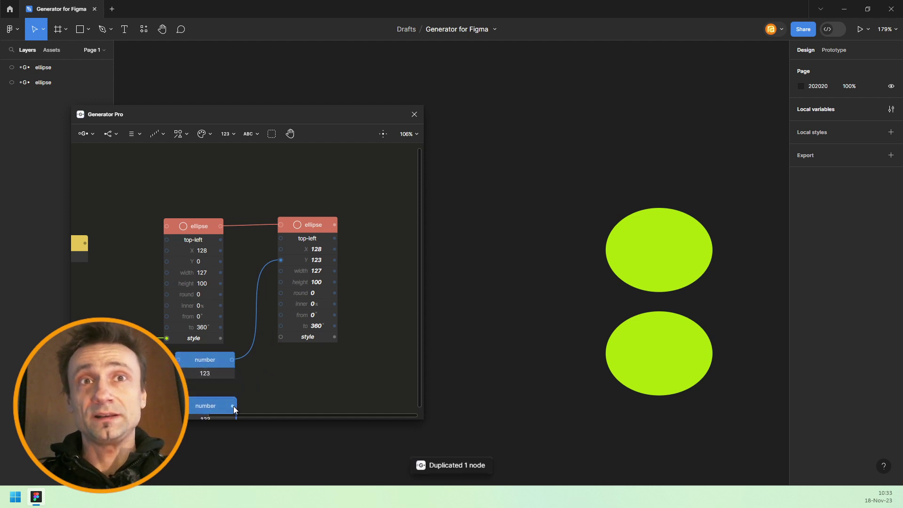
pyautogui.moveTo(233, 405); pyautogui.dragTo(291, 281)
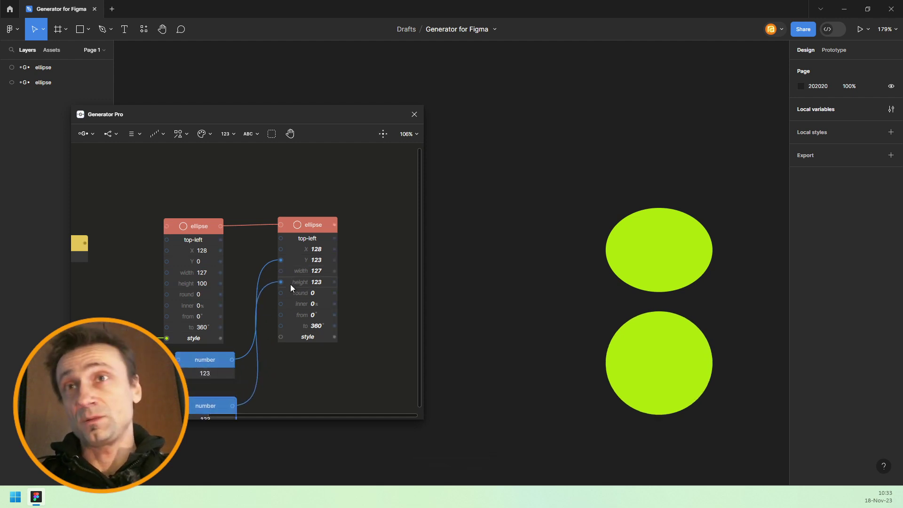
pyautogui.scroll(-3, 361, 288)
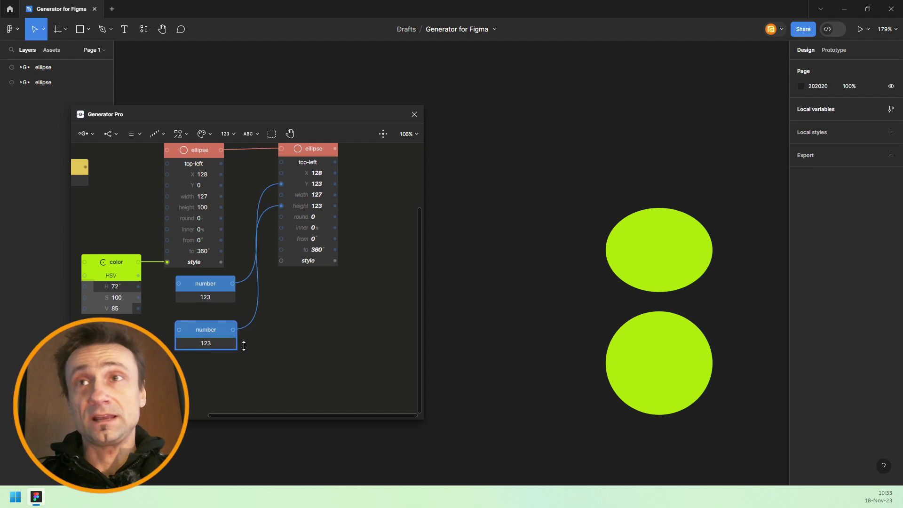
pyautogui.moveTo(205, 343); pyautogui.dragTo(217, 342)
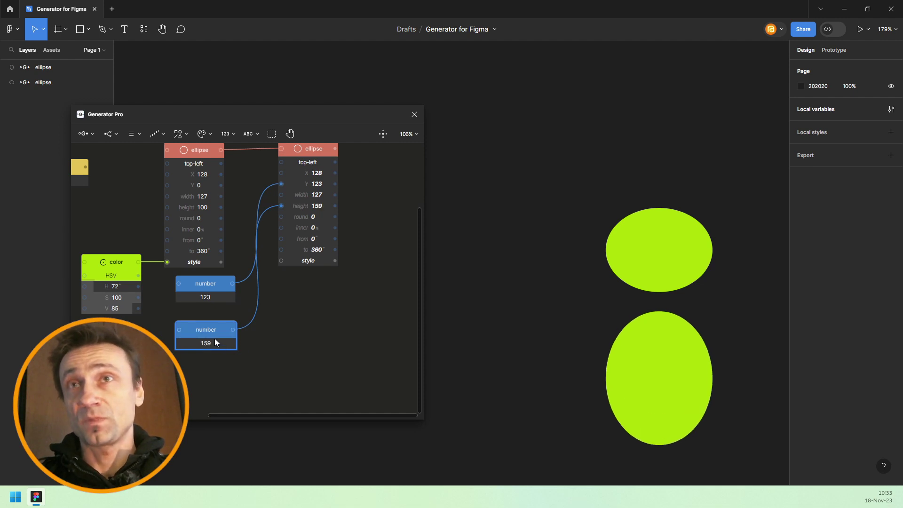
# Step: Set the first ellipse's width to 166 and shift the number node feeding the second ellipse's height to the right
pyautogui.moveTo(190, 196)
pyautogui.mouseDown()
pyautogui.moveTo(154, 196)
pyautogui.moveTo(207, 196)
pyautogui.moveTo(190, 190)
pyautogui.mouseUp()
pyautogui.scroll(3, 248, 246)
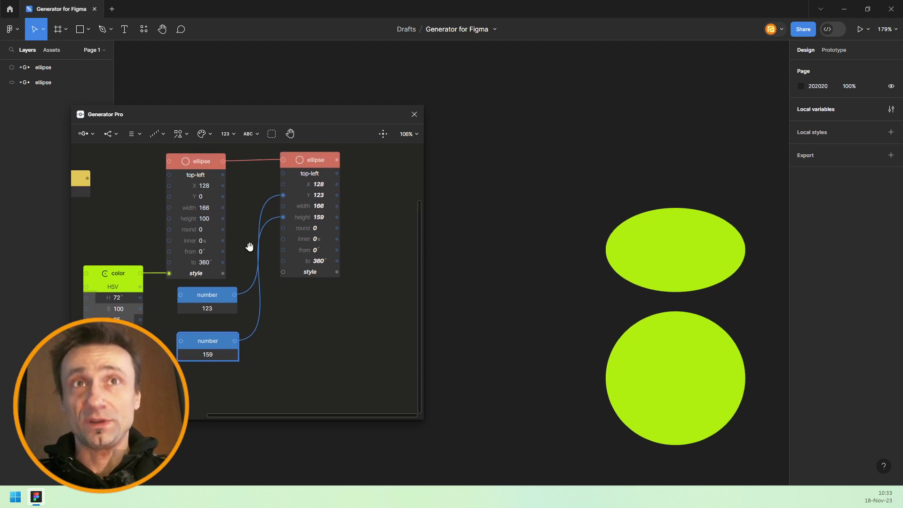
pyautogui.moveTo(206, 372); pyautogui.dragTo(219, 364)
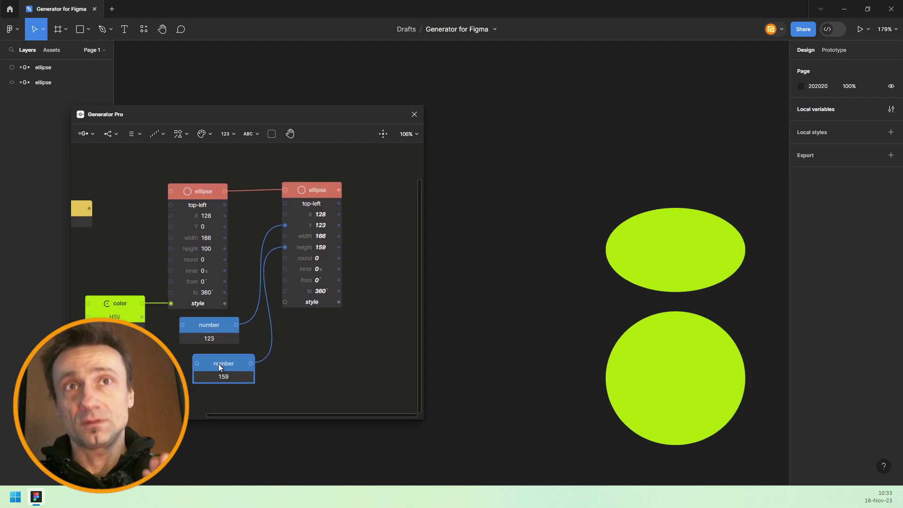
# Step: Delete both number nodes connected to the second ellipse and move that ellipse node slightly to the right
pyautogui.click(217, 395)
pyautogui.moveTo(217, 395); pyautogui.dragTo(240, 309)
pyautogui.press('Delete')
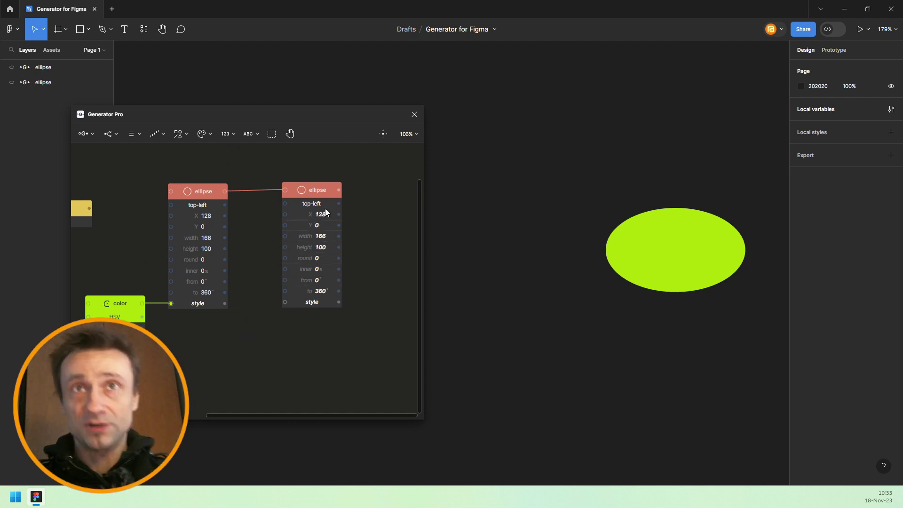
pyautogui.moveTo(327, 195); pyautogui.dragTo(339, 195)
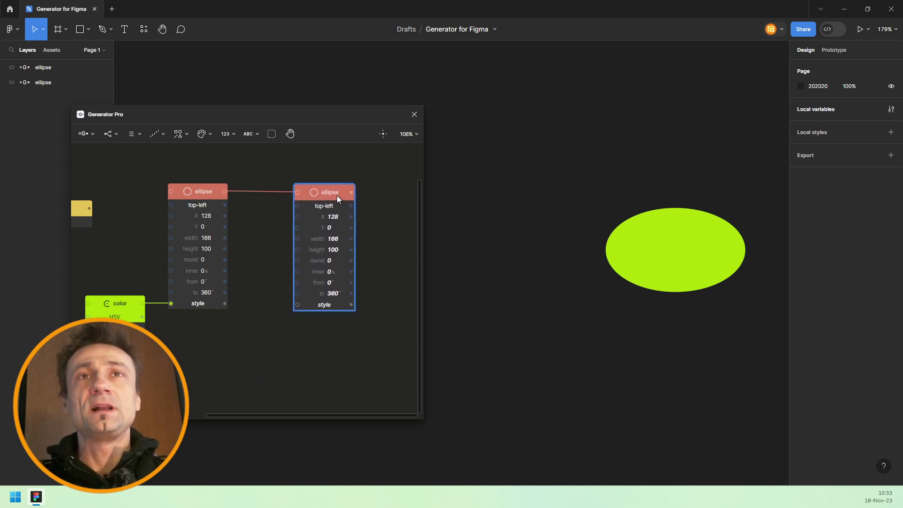
pyautogui.click(228, 136)
pyautogui.click(222, 157)
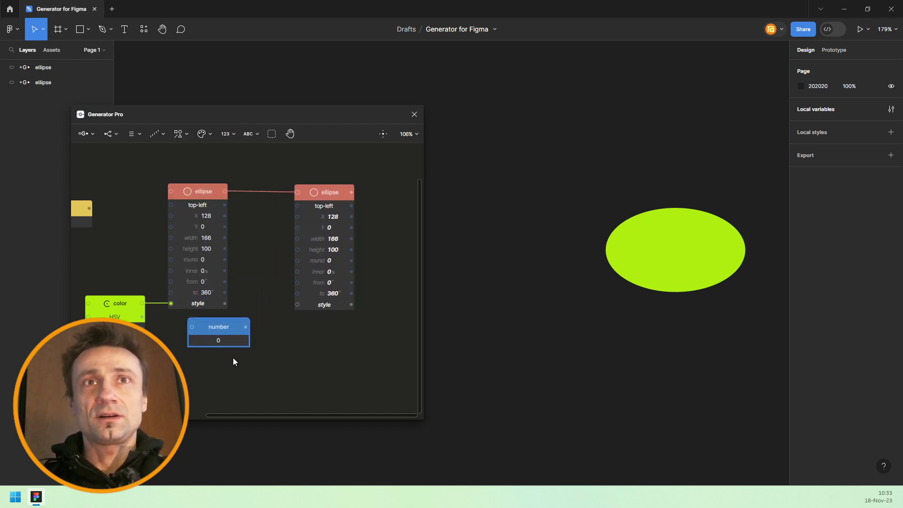
pyautogui.hotkey('ctrl', 'z')
# Step: Add a number node below the ellipse nodes, connect it to the second ellipse's X input, and set it to 10
pyautogui.click(225, 134)
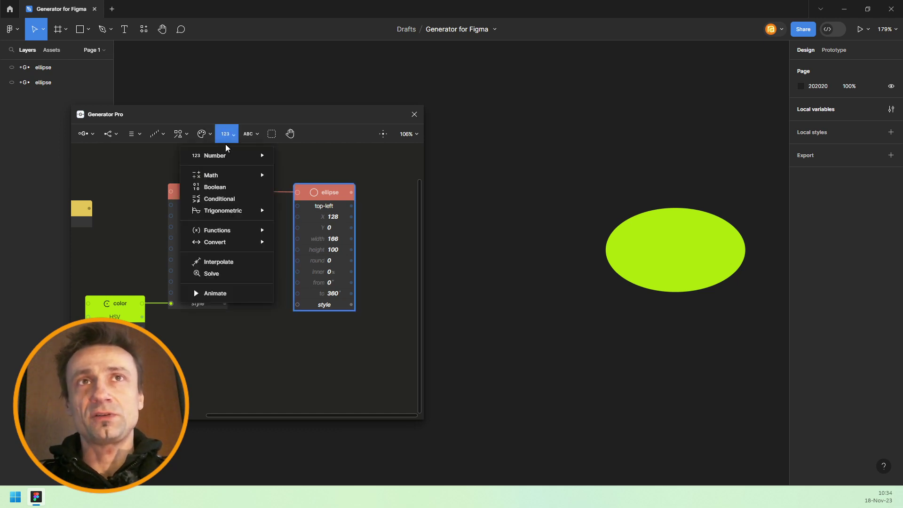
pyautogui.click(225, 156)
pyautogui.moveTo(238, 166); pyautogui.dragTo(218, 363)
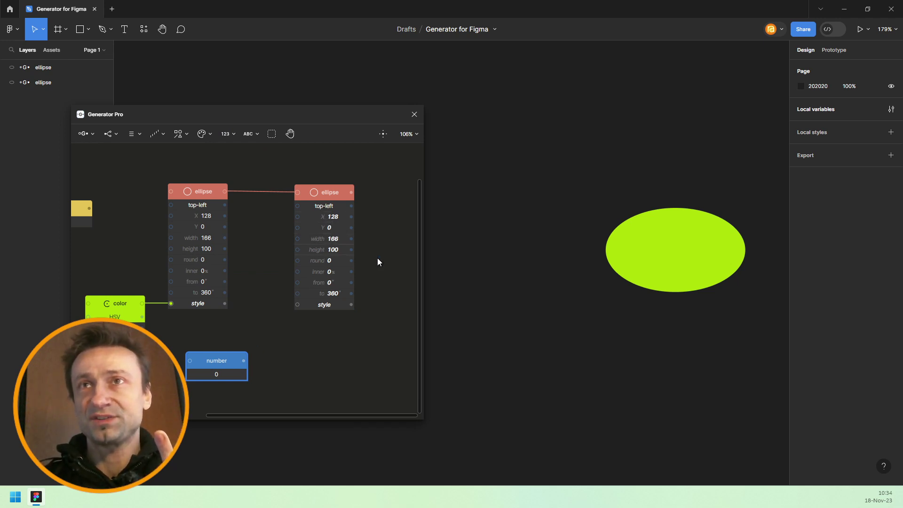
pyautogui.moveTo(390, 262); pyautogui.dragTo(300, 250)
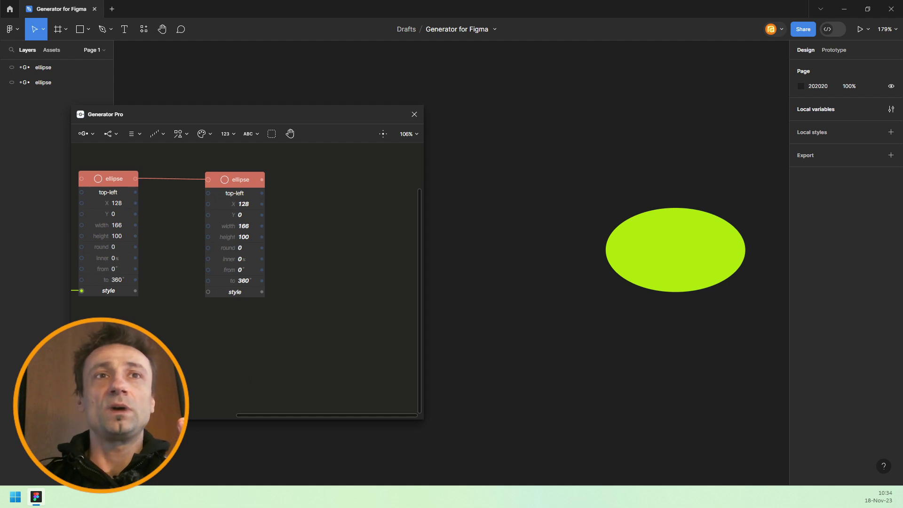
pyautogui.moveTo(203, 219); pyautogui.dragTo(210, 201)
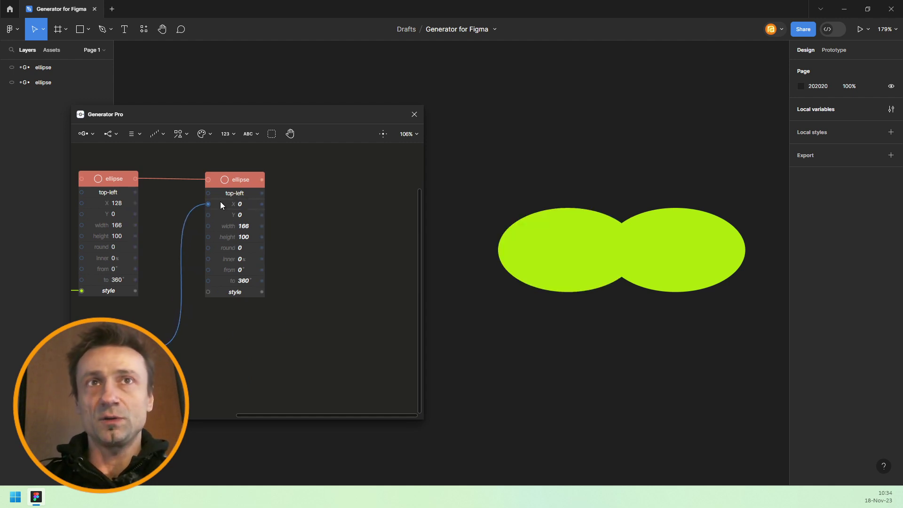
pyautogui.moveTo(208, 204)
pyautogui.mouseDown()
pyautogui.moveTo(182, 343)
pyautogui.moveTo(182, 266)
pyautogui.moveTo(207, 203)
pyautogui.mouseUp()
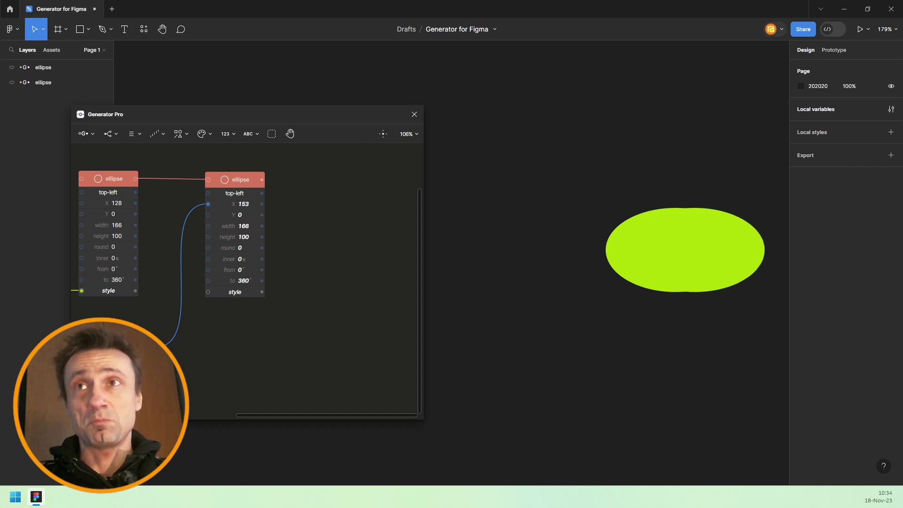
pyautogui.moveTo(275, 203); pyautogui.dragTo(186, 204)
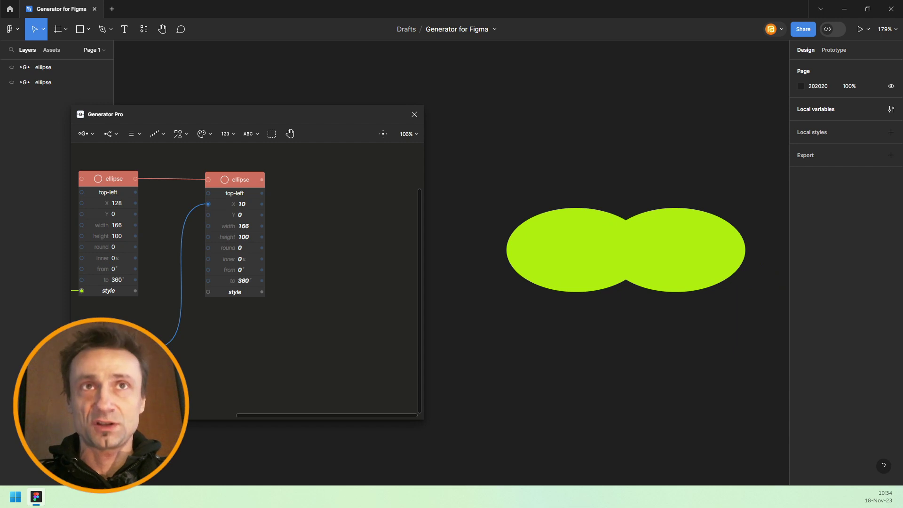
# Step: Delete the unconnected number nodes and text node, keeping only the color, ellipse and linked number nodes
pyautogui.moveTo(253, 333); pyautogui.dragTo(358, 324)
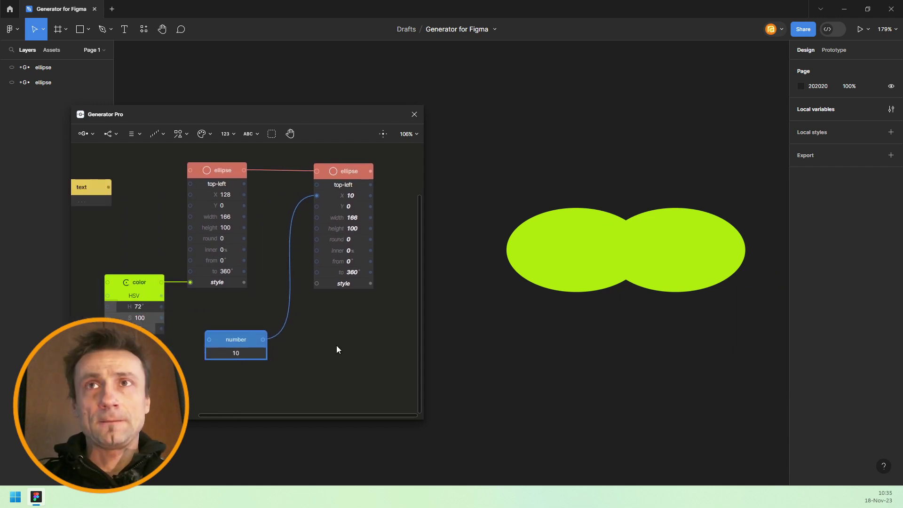
pyautogui.scroll(-1, 272, 282)
pyautogui.scroll(-3, 272, 285)
pyautogui.moveTo(271, 275); pyautogui.dragTo(312, 315)
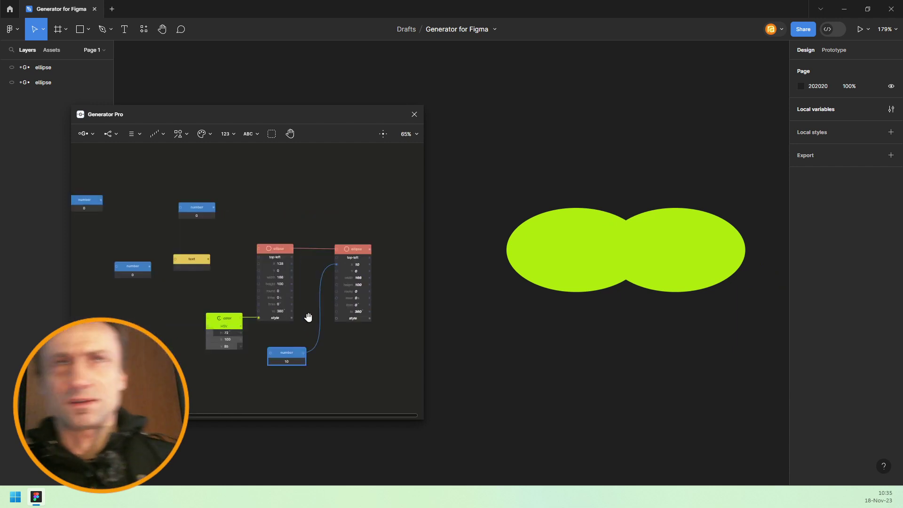
pyautogui.moveTo(217, 275); pyautogui.dragTo(241, 277)
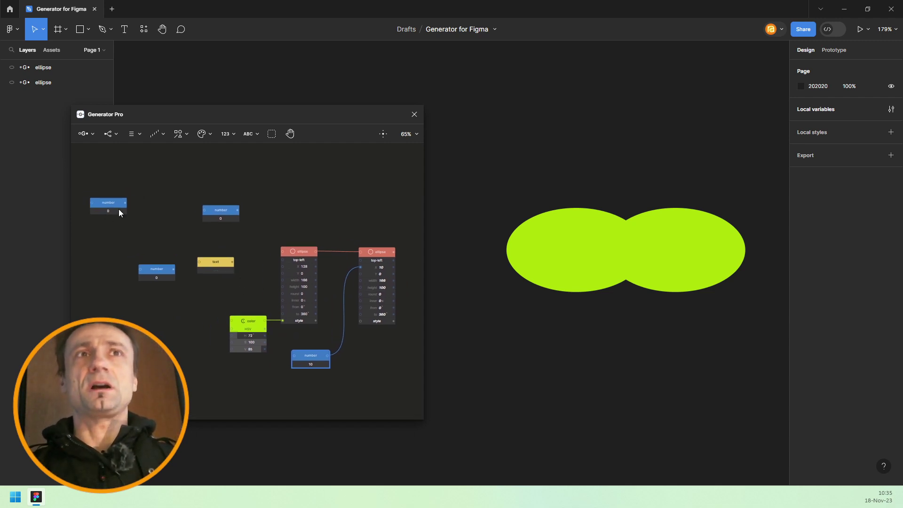
pyautogui.moveTo(126, 198); pyautogui.dragTo(170, 234)
pyautogui.press('Delete')
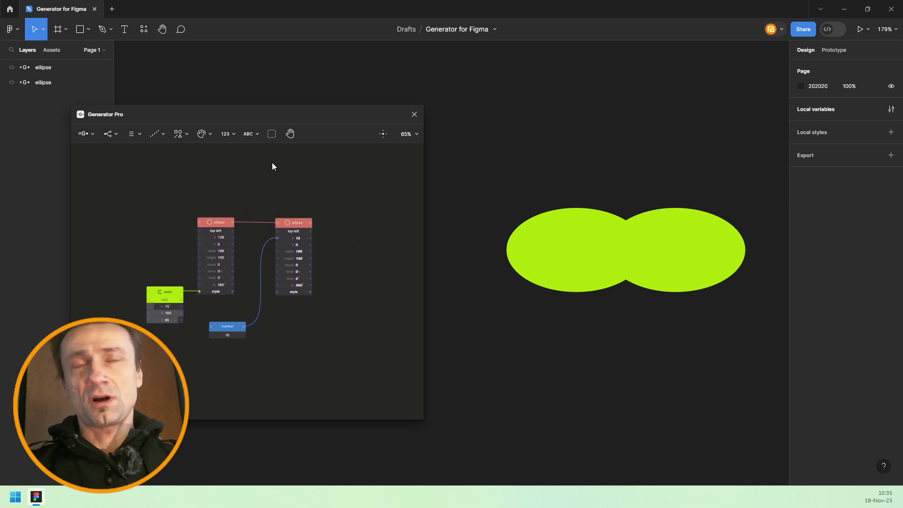
# Step: Add a panel behind the graph and resize it to enclose the color, number and both ellipse nodes
pyautogui.click(272, 135)
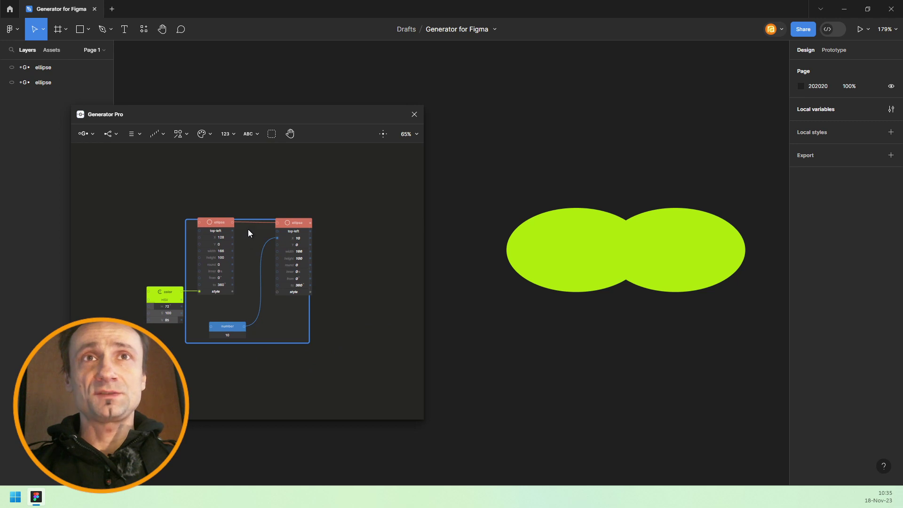
pyautogui.moveTo(248, 231); pyautogui.dragTo(189, 217)
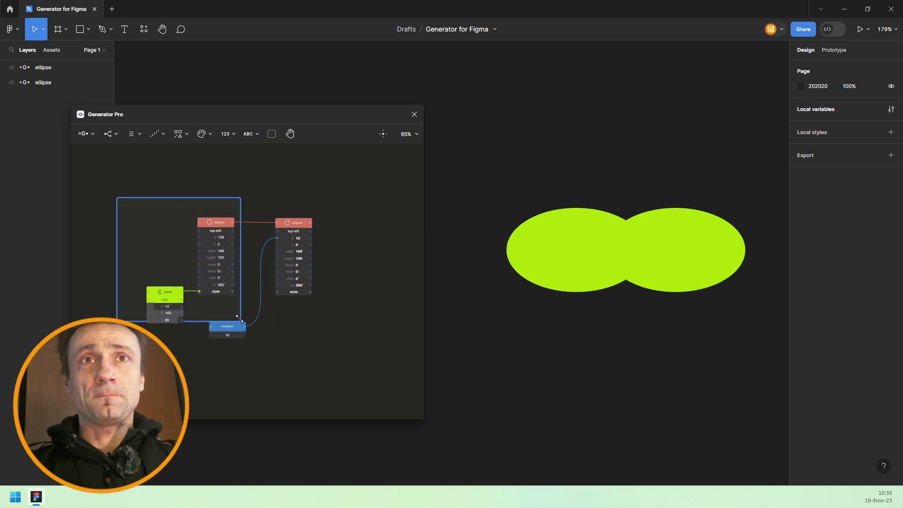
pyautogui.moveTo(238, 319); pyautogui.dragTo(327, 348)
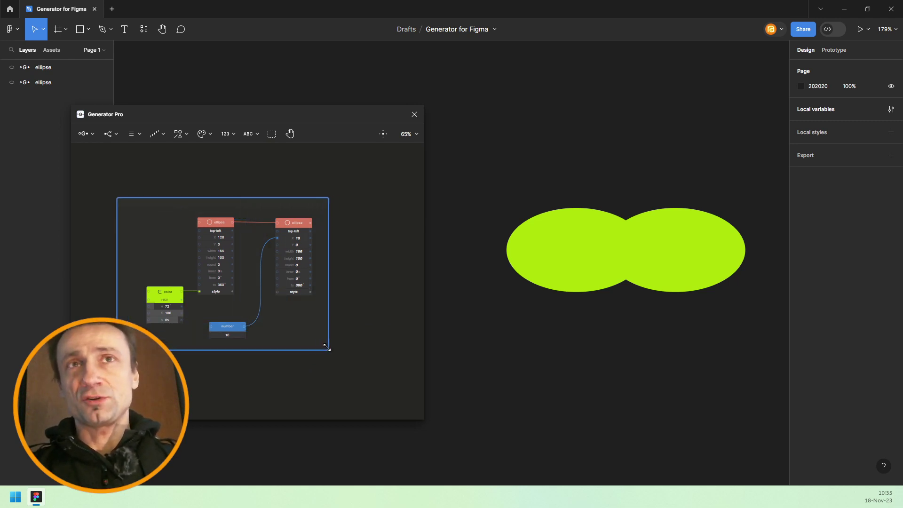
pyautogui.click(358, 231)
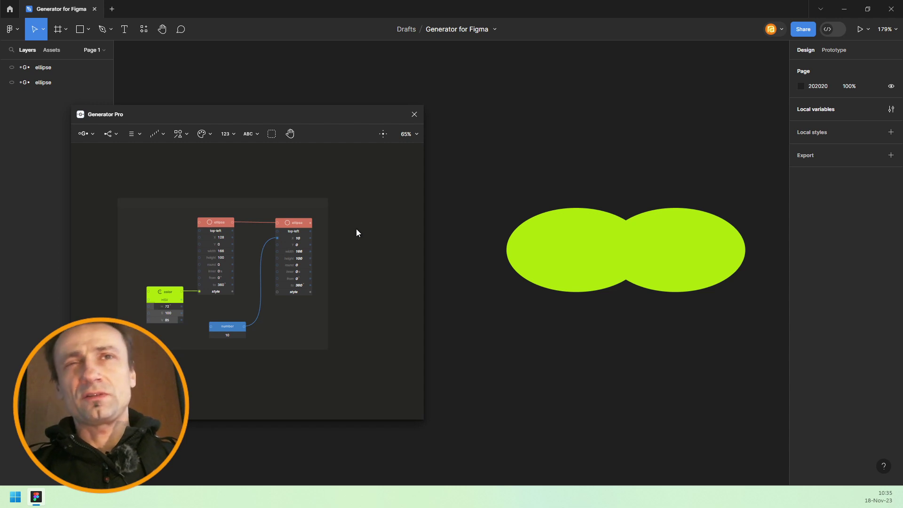
# Step: Move only the background panel slightly to the right, leaving the nodes on it in place
pyautogui.click(272, 208)
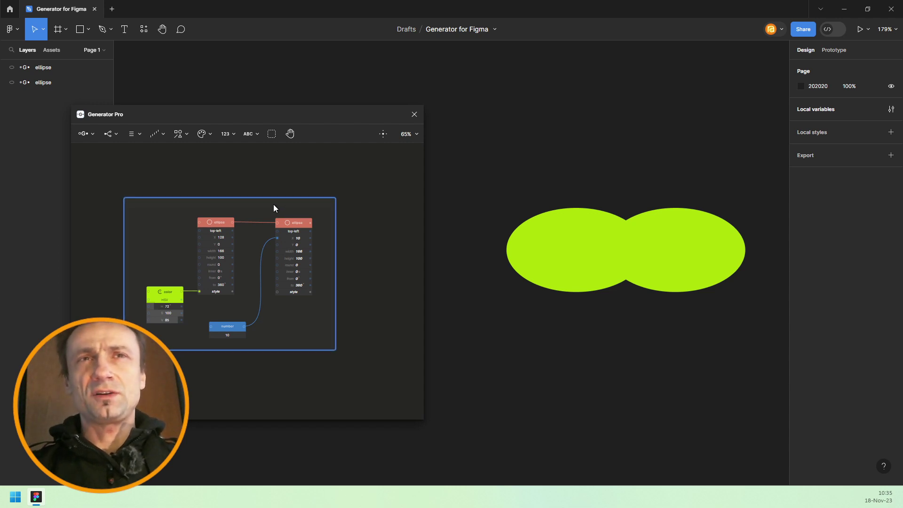
pyautogui.scroll(-3, 274, 206)
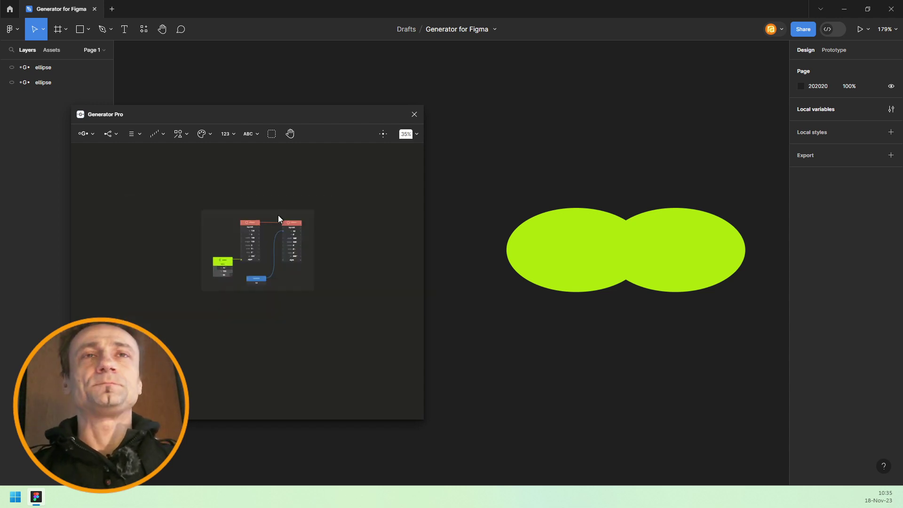
pyautogui.scroll(4, 279, 219)
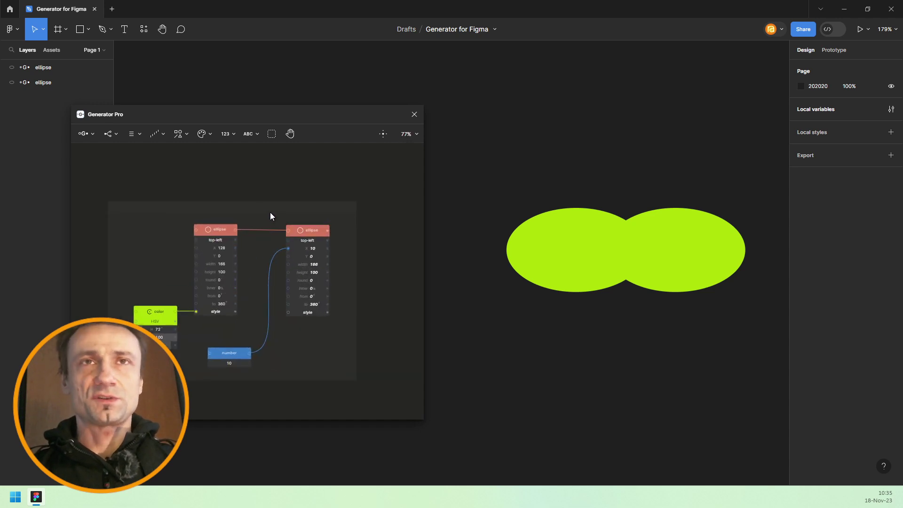
pyautogui.click(252, 210)
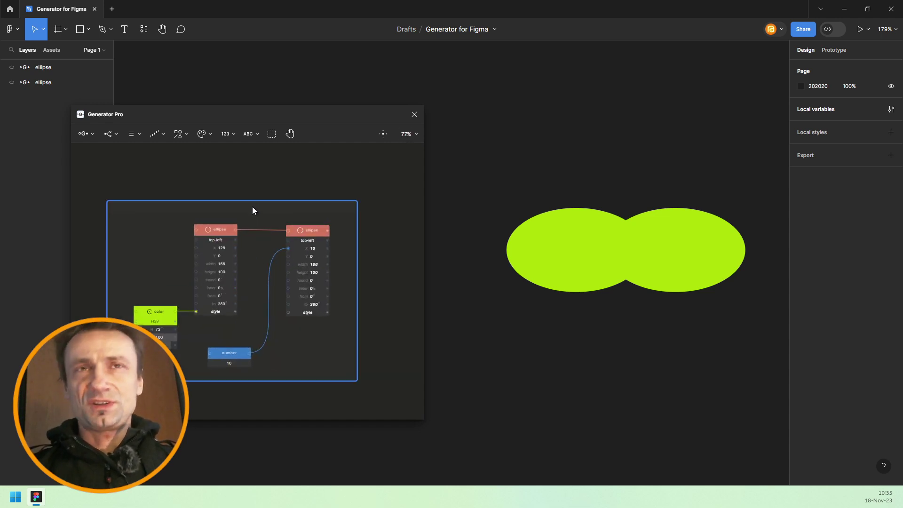
pyautogui.moveTo(253, 207)
pyautogui.mouseDown()
pyautogui.moveTo(288, 215)
pyautogui.moveTo(238, 240)
pyautogui.moveTo(260, 208)
pyautogui.mouseUp()
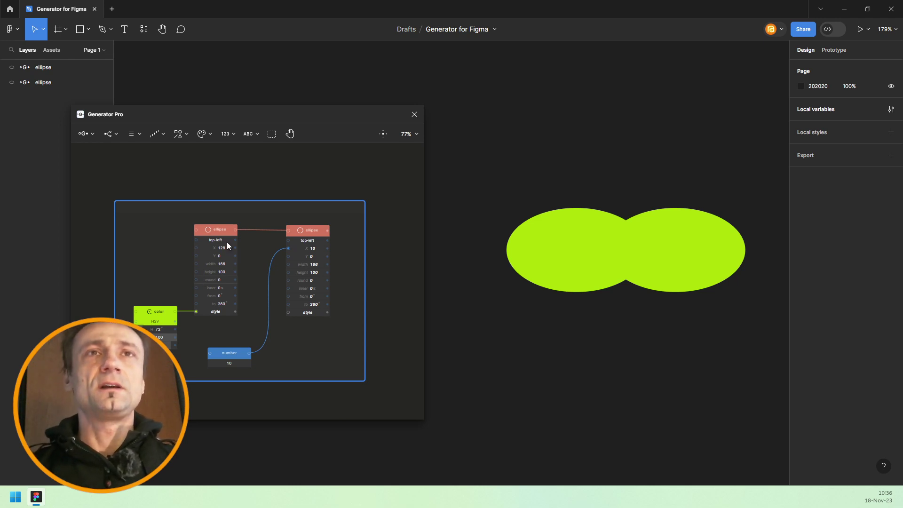
# Step: Select the panel together with all the nodes on it, move them slightly down as a group, and deselect them
pyautogui.click(254, 208)
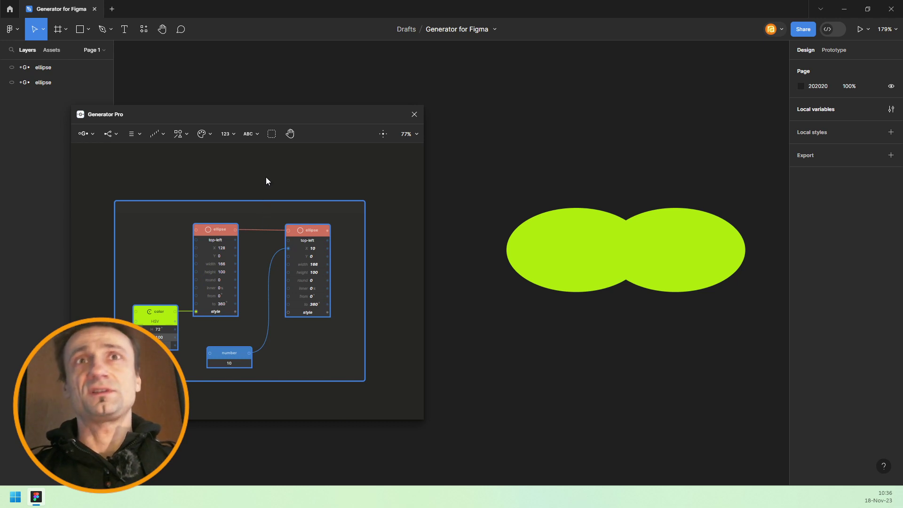
pyautogui.scroll(-10, 248, 269)
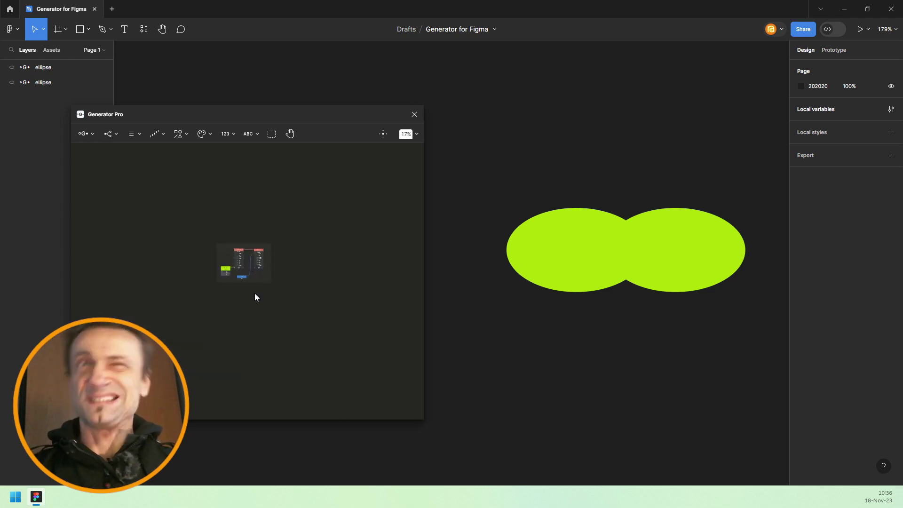
pyautogui.scroll(10, 241, 247)
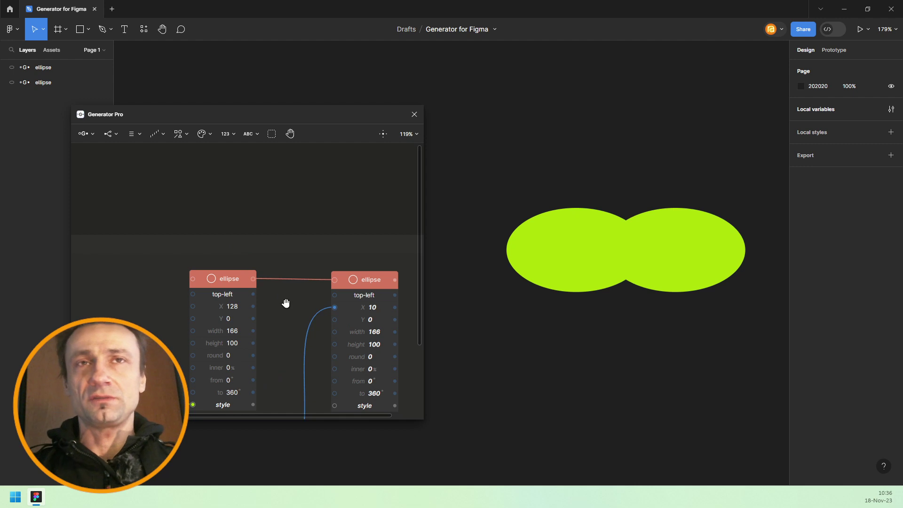
pyautogui.scroll(-4, 285, 303)
pyautogui.click(269, 202)
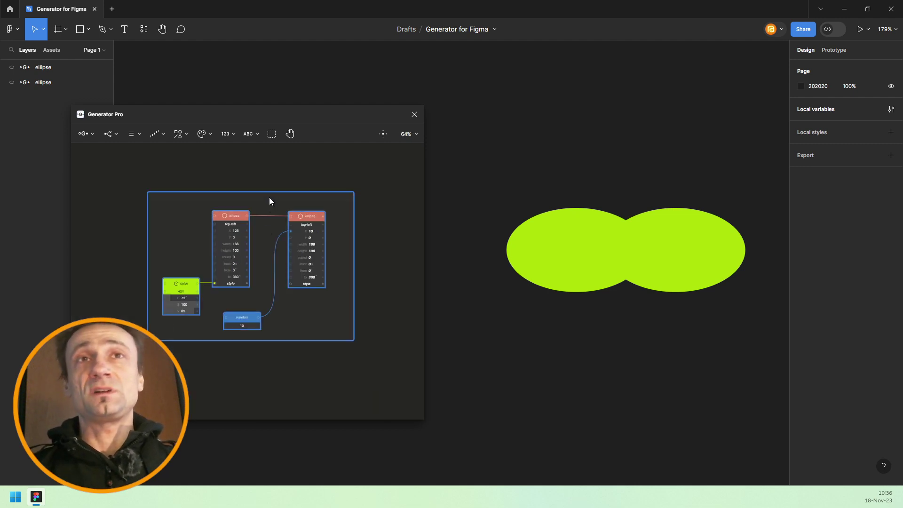
pyautogui.moveTo(265, 194)
pyautogui.mouseDown()
pyautogui.moveTo(276, 218)
pyautogui.moveTo(234, 177)
pyautogui.moveTo(289, 248)
pyautogui.moveTo(266, 199)
pyautogui.mouseUp()
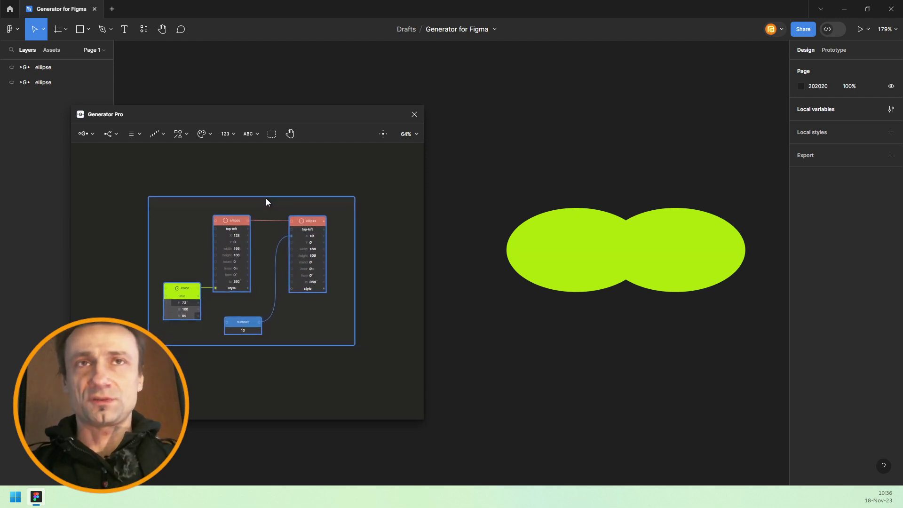
pyautogui.click(266, 184)
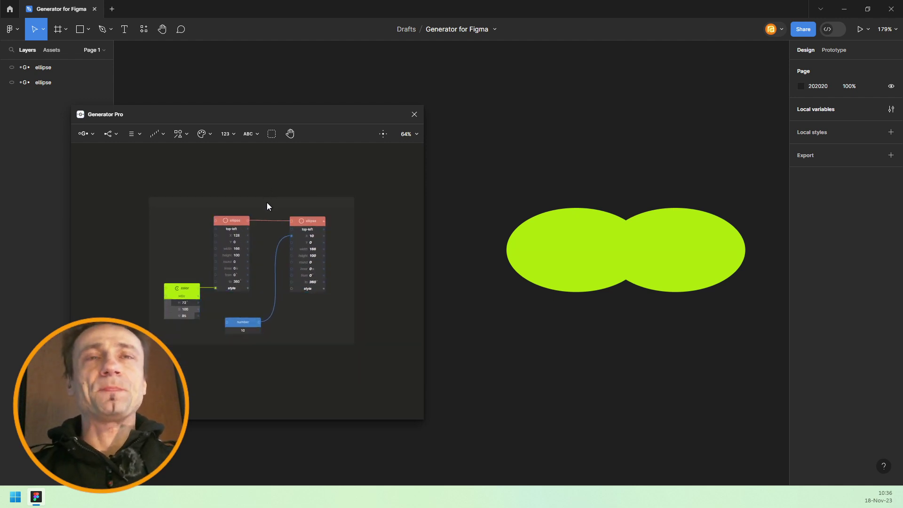
# Step: Highlight the second ellipse node in yellow and the first ellipse node in blue
pyautogui.rightClick(317, 222)
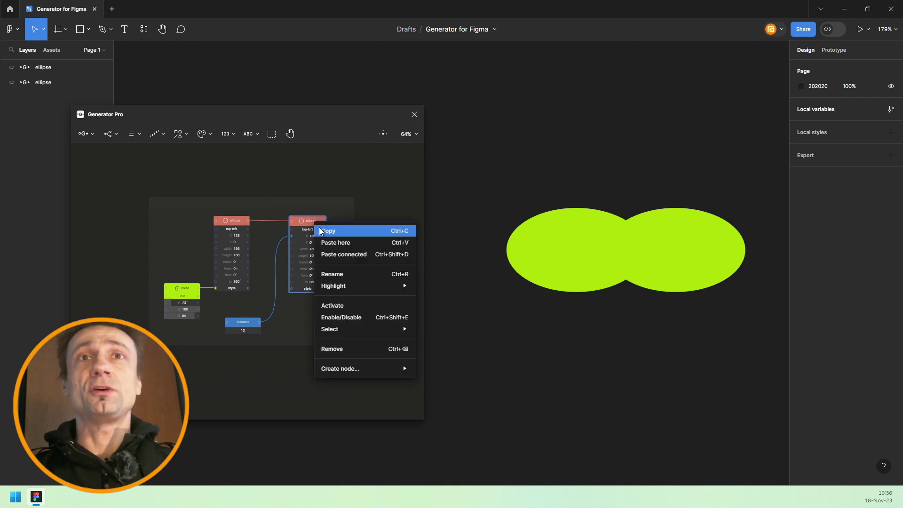
pyautogui.moveTo(333, 290)
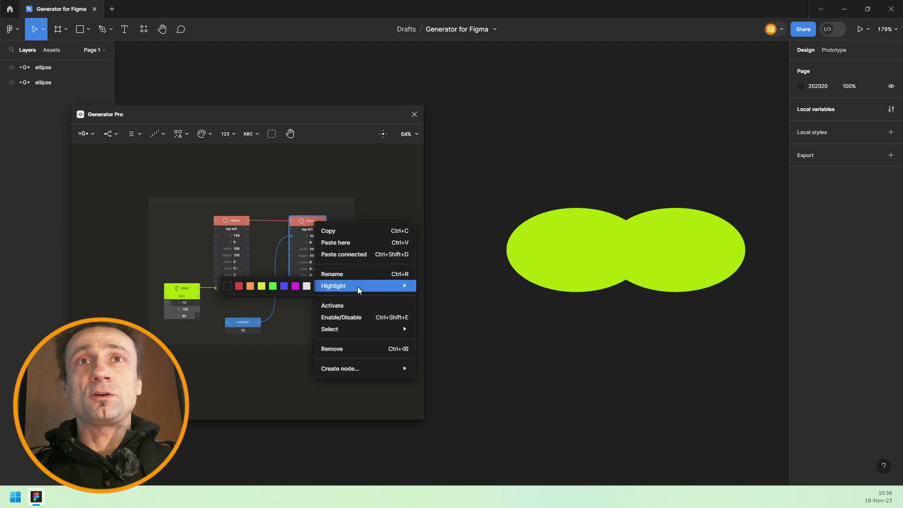
pyautogui.click(262, 287)
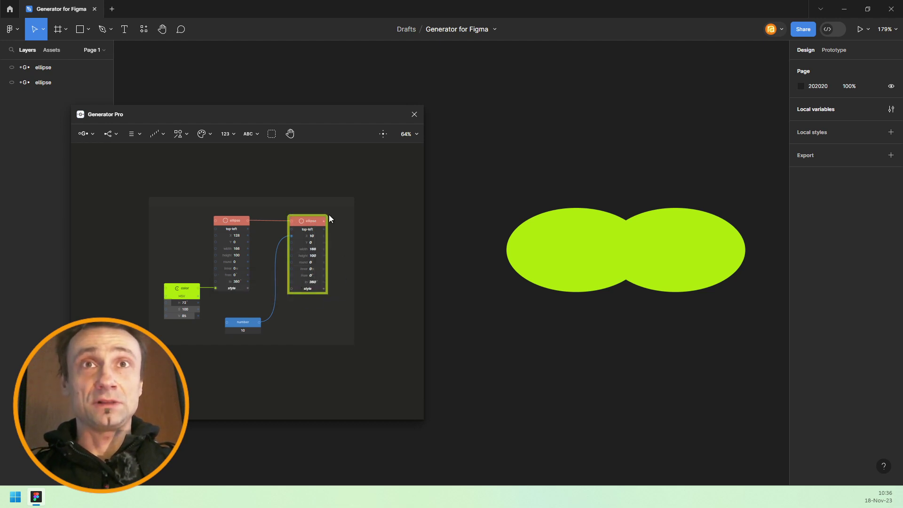
pyautogui.rightClick(233, 219)
pyautogui.moveTo(284, 284)
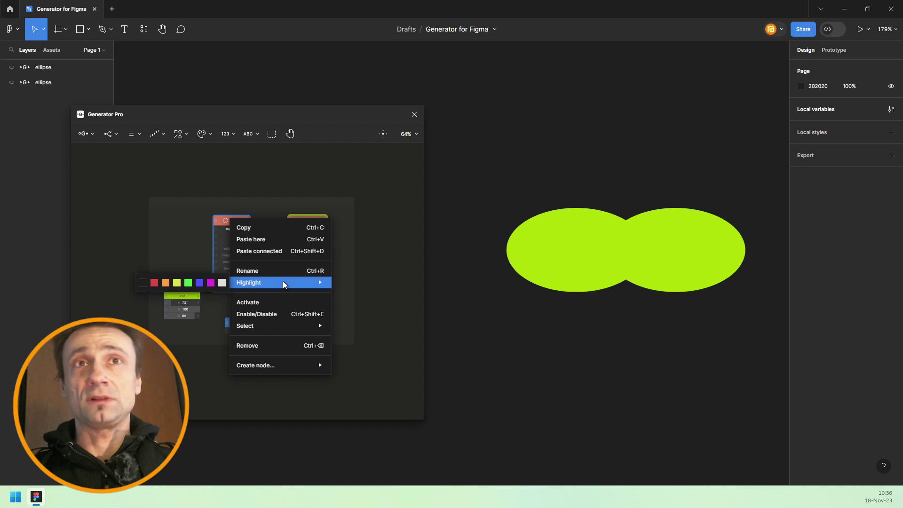
pyautogui.click(204, 283)
pyautogui.rightClick(177, 284)
pyautogui.click(338, 341)
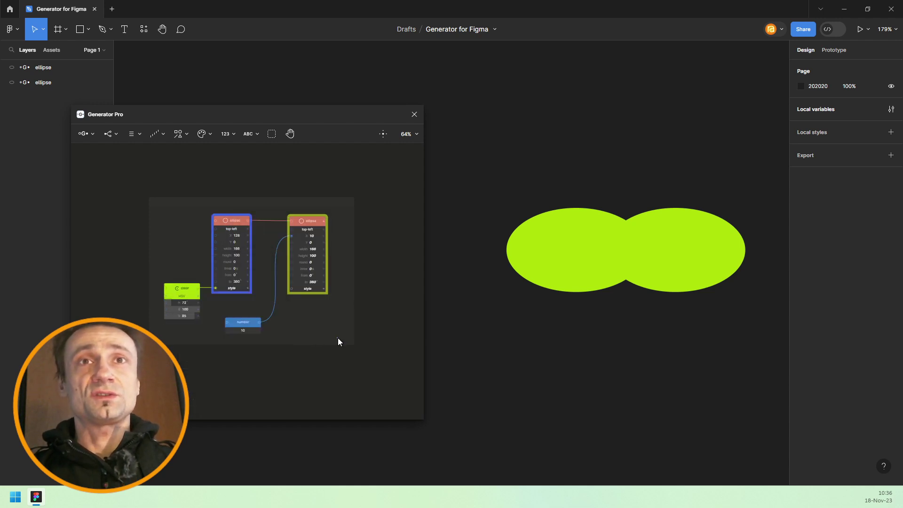
# Step: Highlight the number node in red
pyautogui.rightClick(250, 328)
pyautogui.moveTo(292, 336)
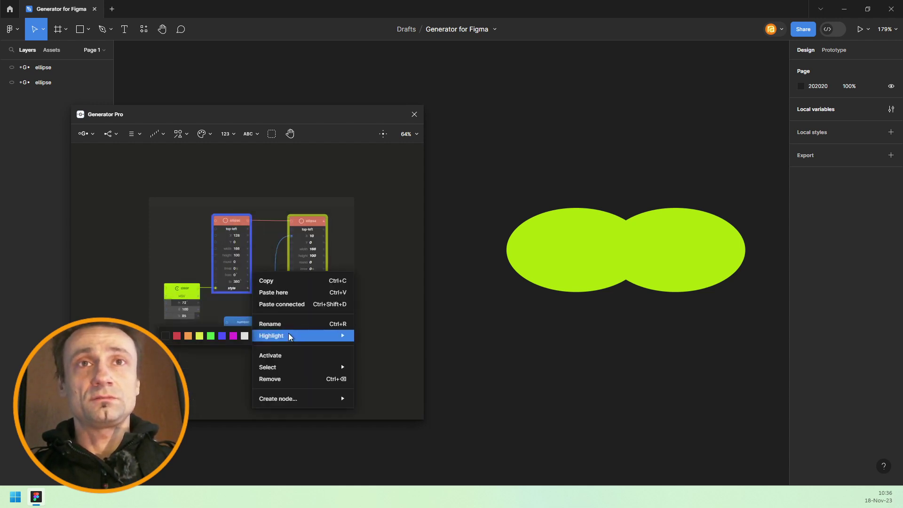
pyautogui.click(177, 337)
# Step: Highlight the background panel behind the nodes in green
pyautogui.scroll(-5, 272, 257)
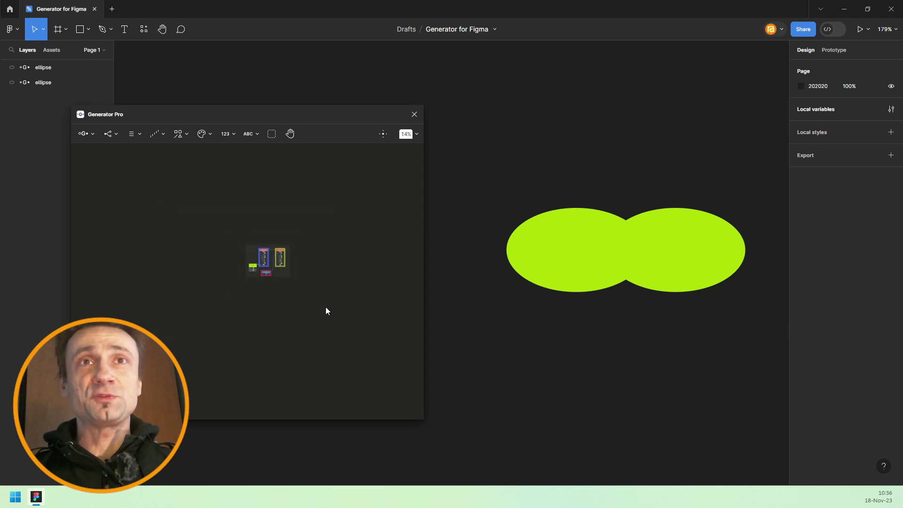
pyautogui.moveTo(339, 277); pyautogui.dragTo(379, 282)
pyautogui.scroll(10, 295, 283)
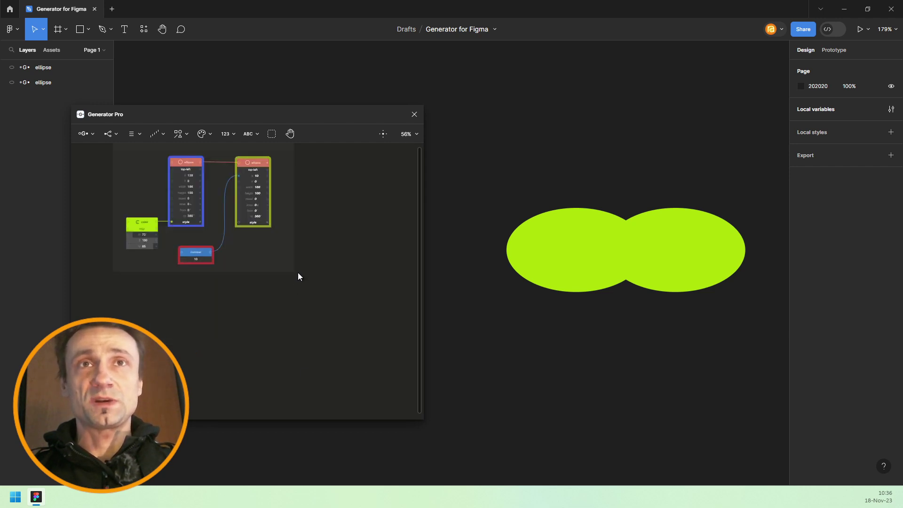
pyautogui.moveTo(311, 219); pyautogui.dragTo(369, 281)
pyautogui.scroll(-2, 369, 281)
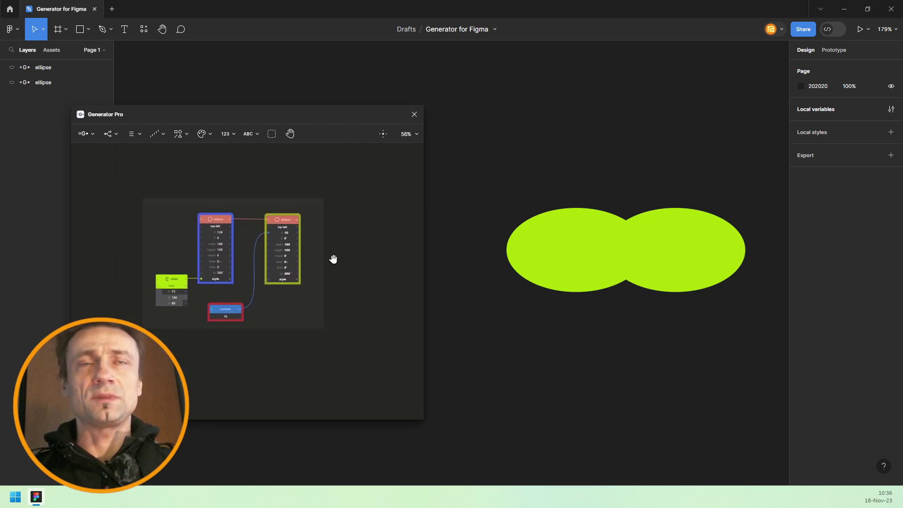
pyautogui.rightClick(266, 206)
pyautogui.moveTo(301, 266)
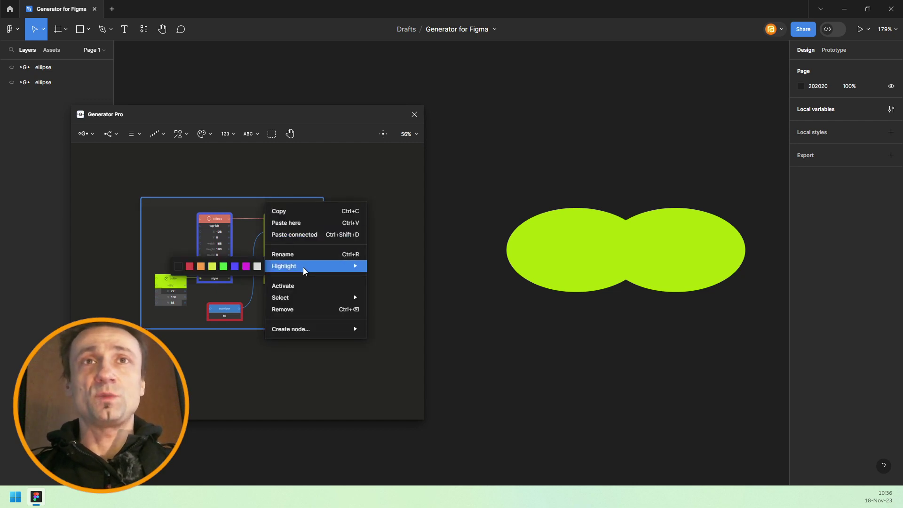
pyautogui.click(219, 266)
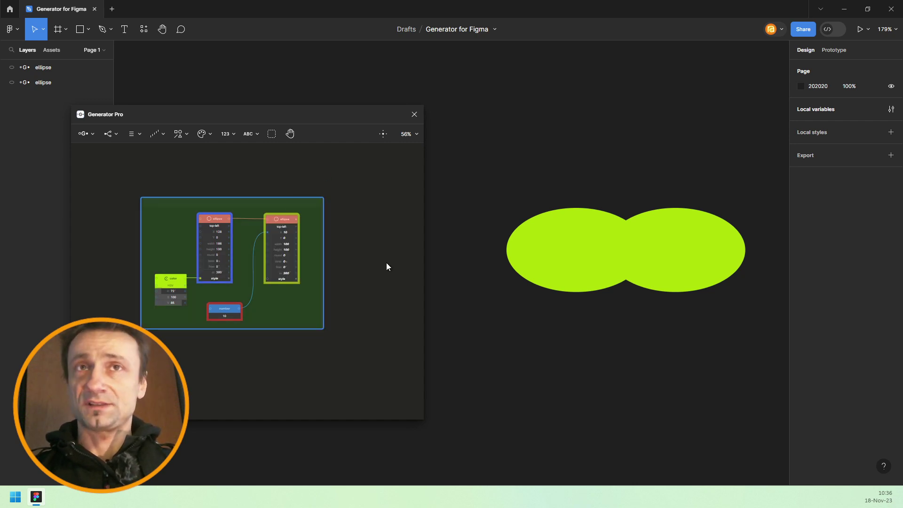
# Step: Rename the yellow-highlighted second ellipse node to "my cool ellipse"
pyautogui.scroll(-5, 211, 223)
pyautogui.scroll(6, 211, 220)
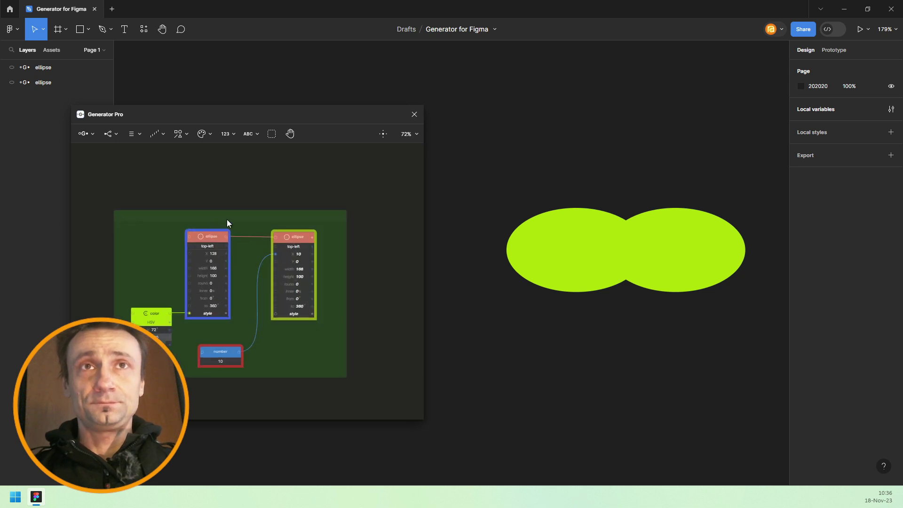
pyautogui.scroll(5, 298, 238)
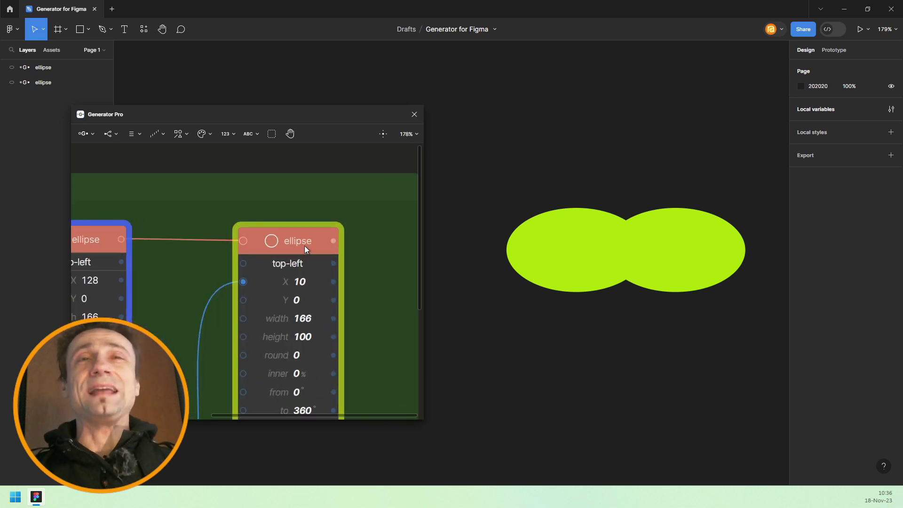
pyautogui.rightClick(299, 246)
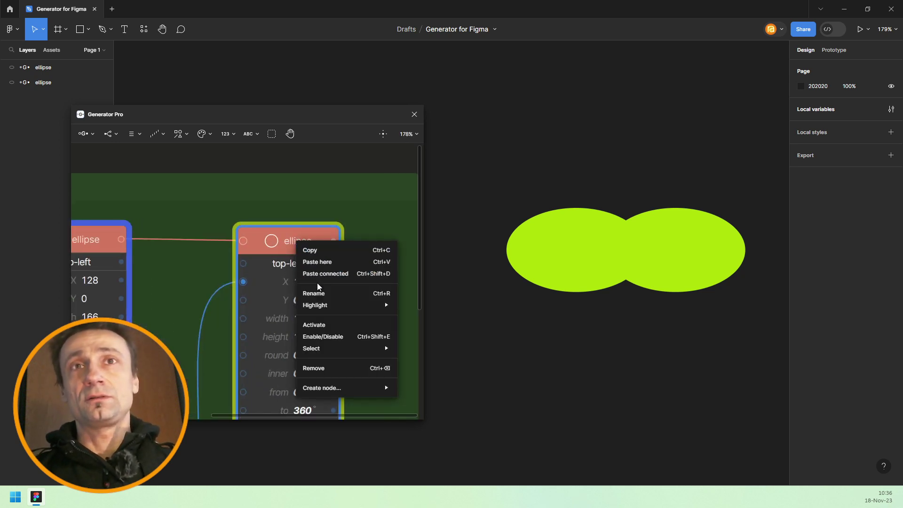
pyautogui.click(332, 292)
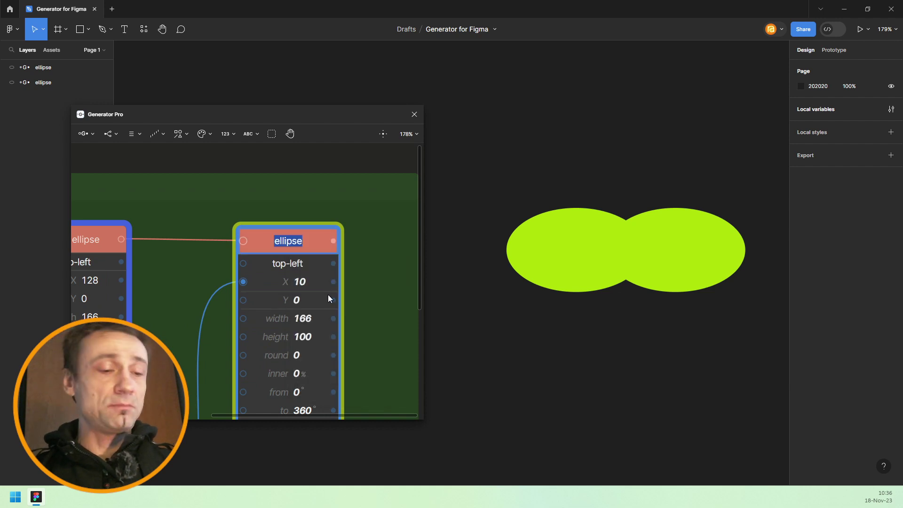
pyautogui.write('my ')
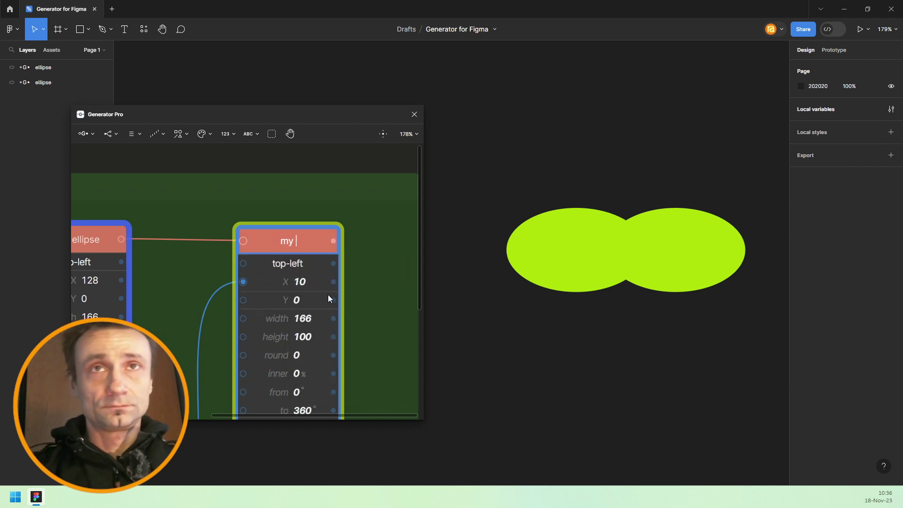
pyautogui.write('cool ellipse')
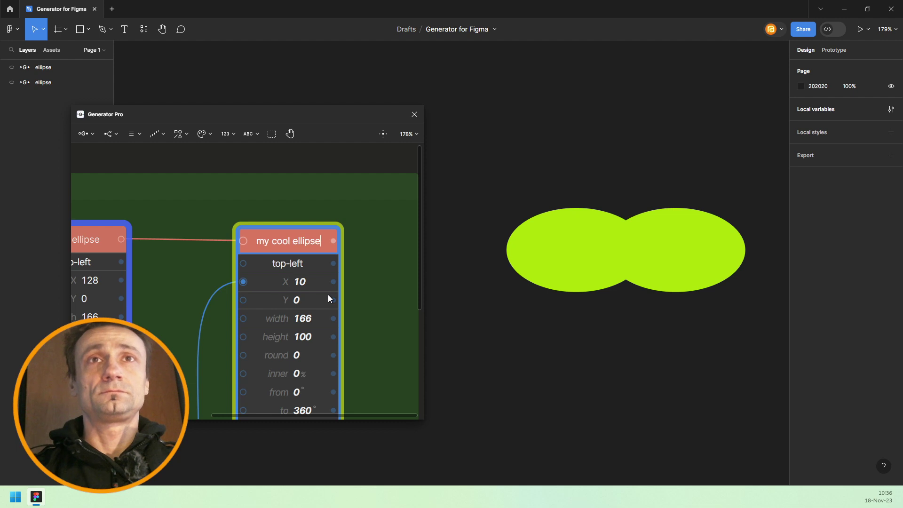
pyautogui.press('Return')
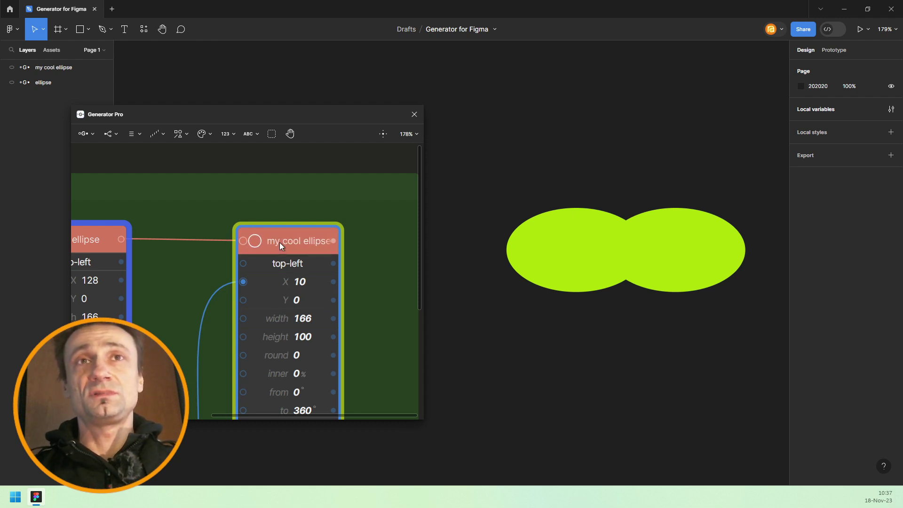
# Step: Rename the second ellipse node again, this time to "still cool"
pyautogui.doubleClick(280, 242)
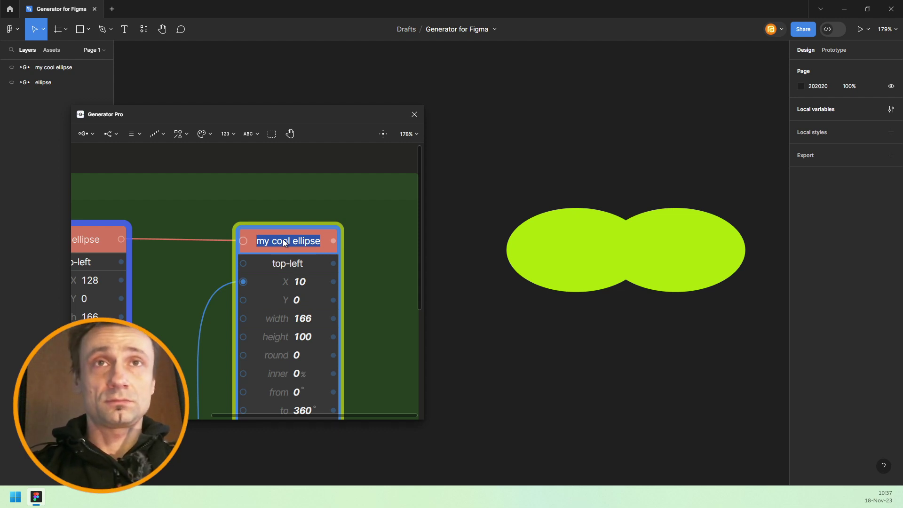
pyautogui.write('still cool')
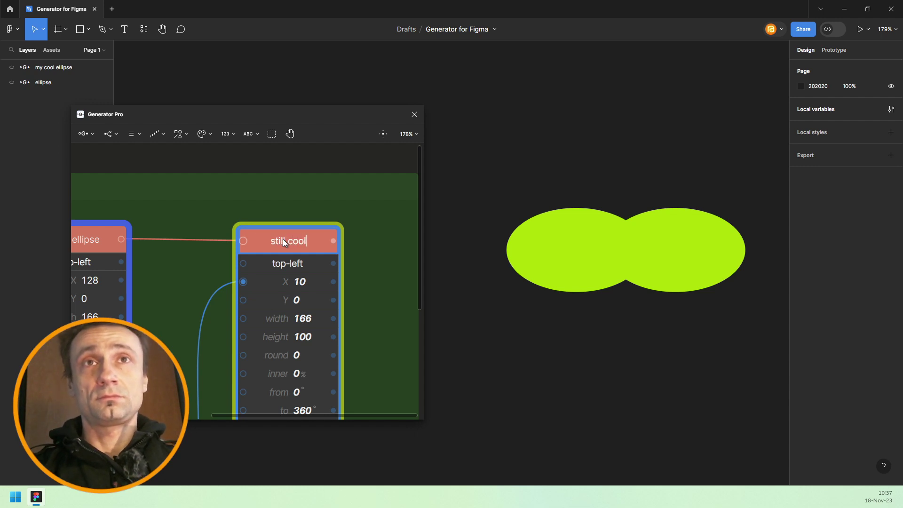
pyautogui.press('Return')
pyautogui.hotkey('shift', '1')
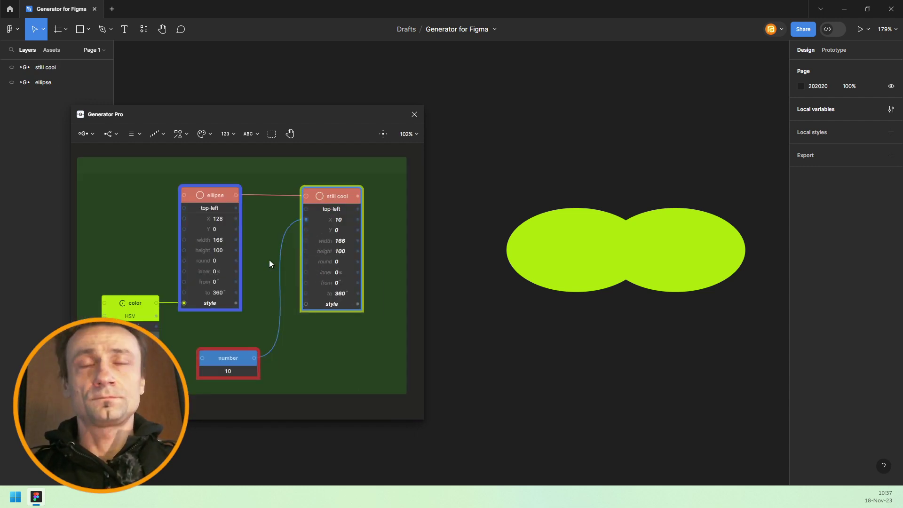